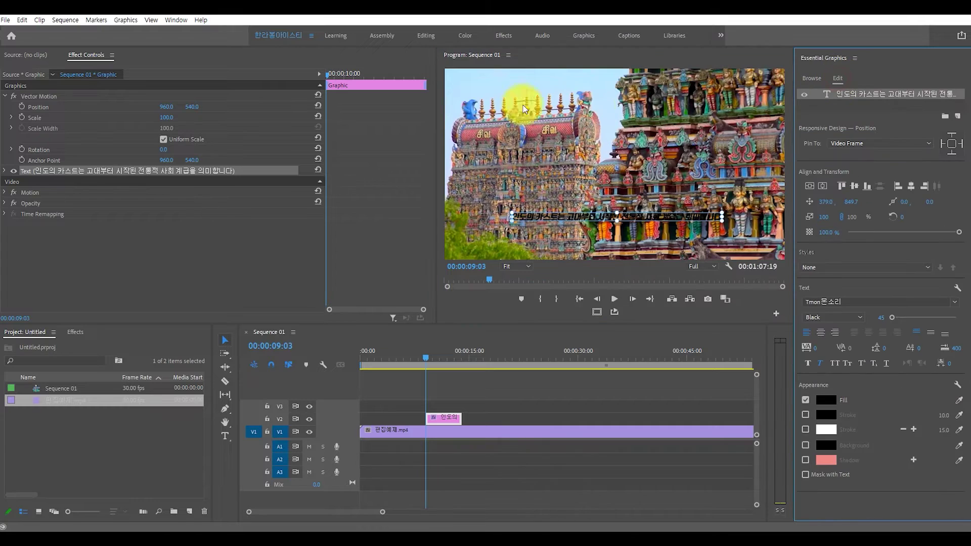
Change the caption text's fill color to white
{"action": "left_click", "coordinate": [176, 19]}
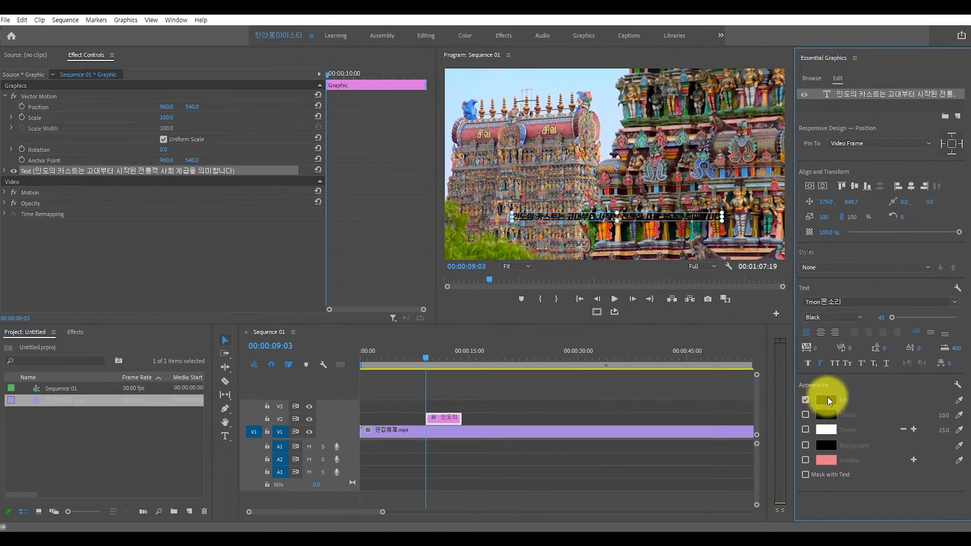
{"action": "left_click", "coordinate": [828, 399]}
{"action": "left_click_drag", "start_coordinate": [646, 346], "coordinate": [494, 449]}
{"action": "left_click", "coordinate": [750, 300]}
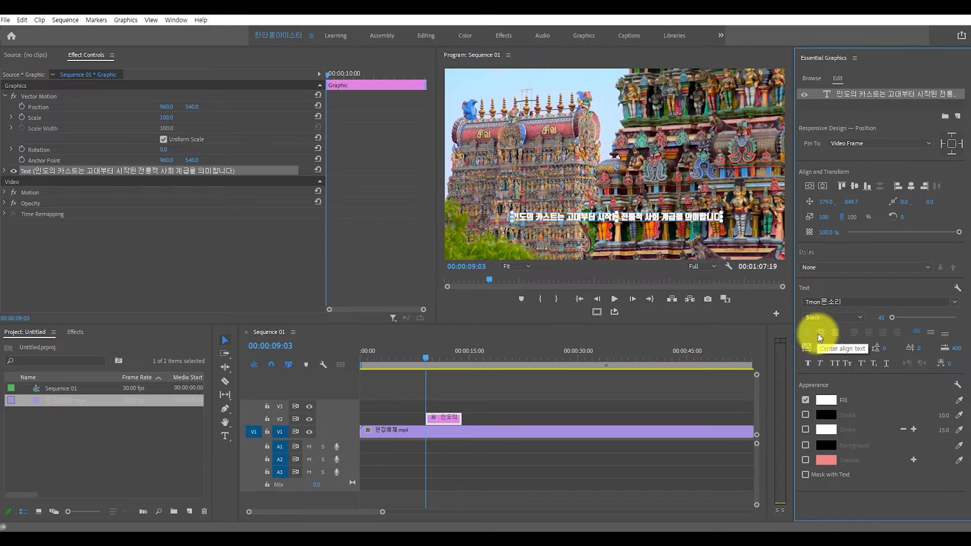
Center-align the caption text and move it to the bottom center of the video frame
{"action": "left_click", "coordinate": [818, 334]}
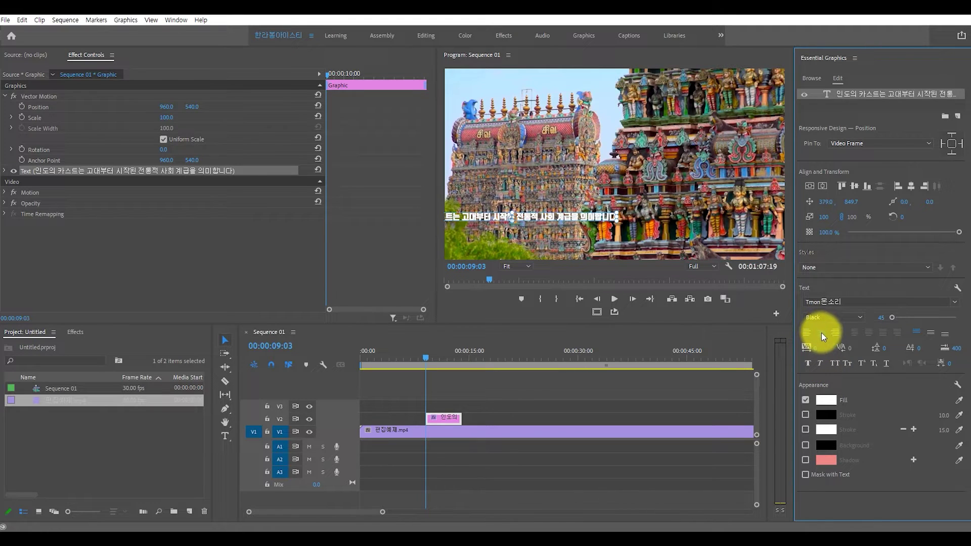
{"action": "left_click_drag", "start_coordinate": [602, 219], "coordinate": [712, 244]}
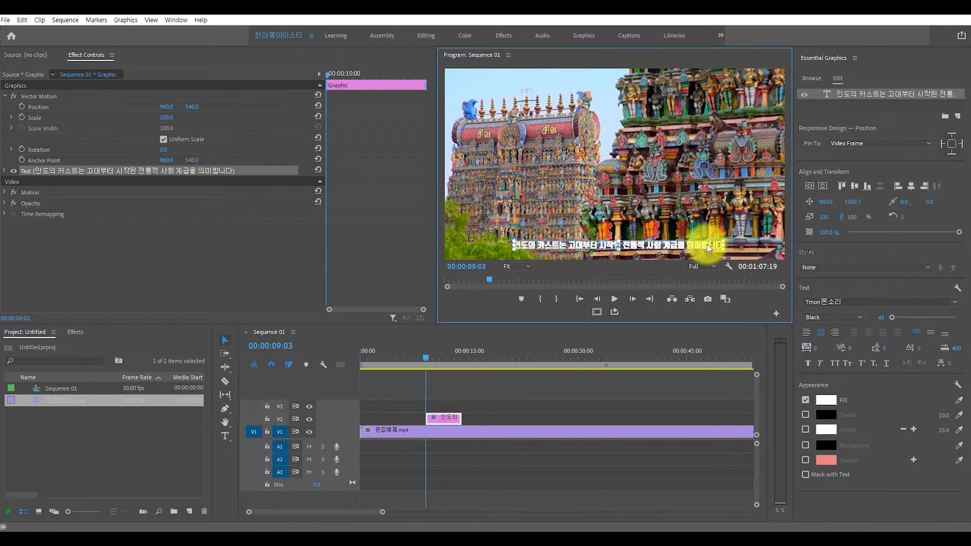
Set the caption's font to G마켓 산스 TTF in Medium weight at size 60
{"action": "left_click", "coordinate": [880, 302]}
{"action": "left_click", "coordinate": [820, 303]}
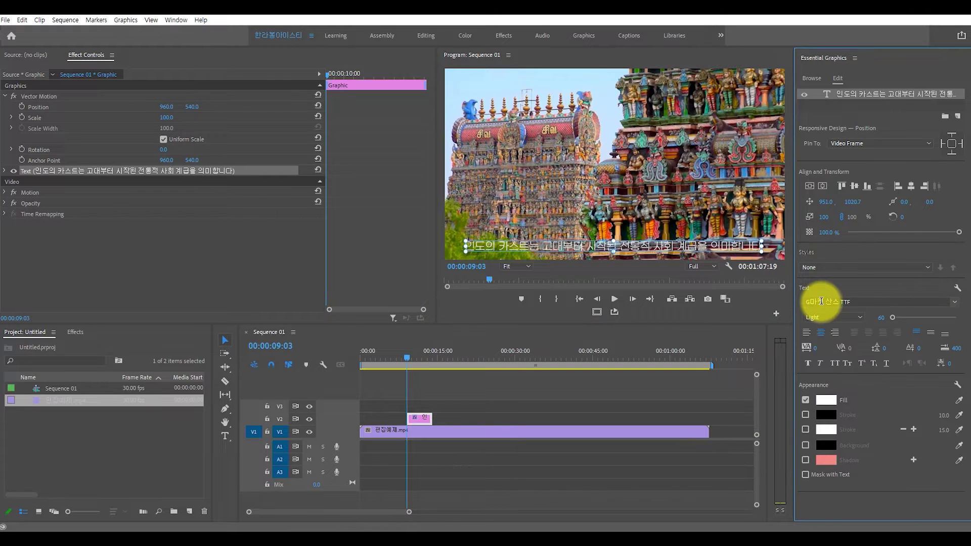
{"action": "left_click", "coordinate": [837, 339]}
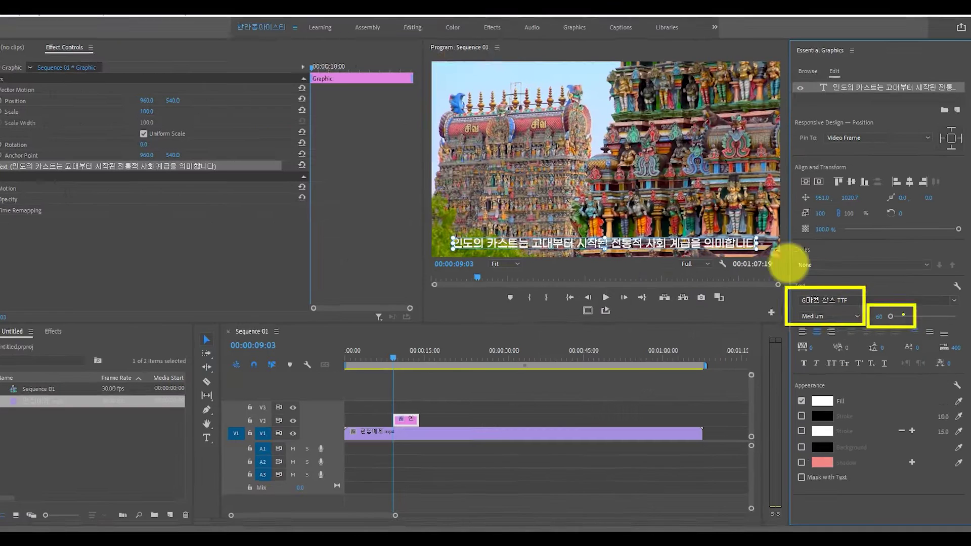
Show the safe margins in the program monitor and move the caption up inside the outer margin
{"action": "left_click", "coordinate": [596, 312]}
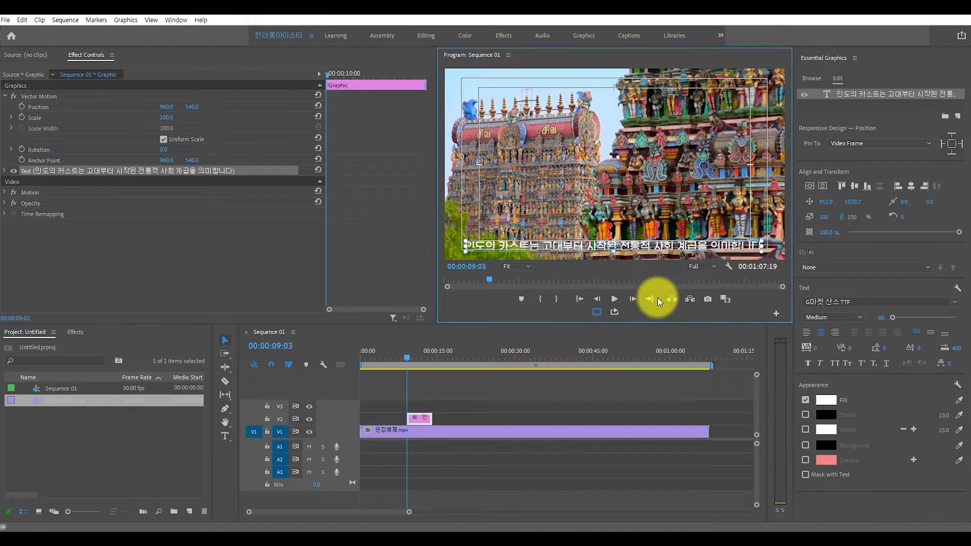
{"action": "left_click_drag", "start_coordinate": [651, 248], "coordinate": [651, 239]}
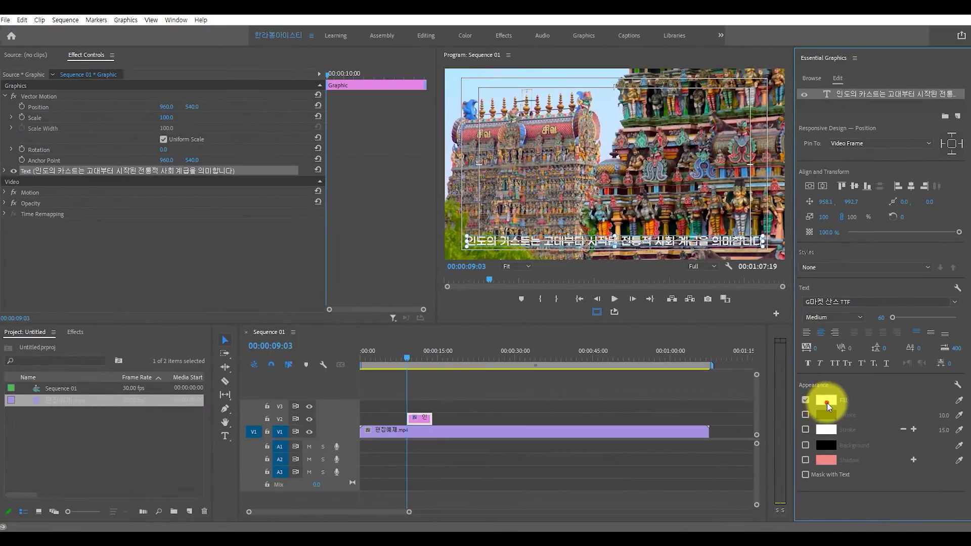
Keep the caption's fill at white (FFFFFF) and remove its second, unused stroke
{"action": "left_click", "coordinate": [819, 397]}
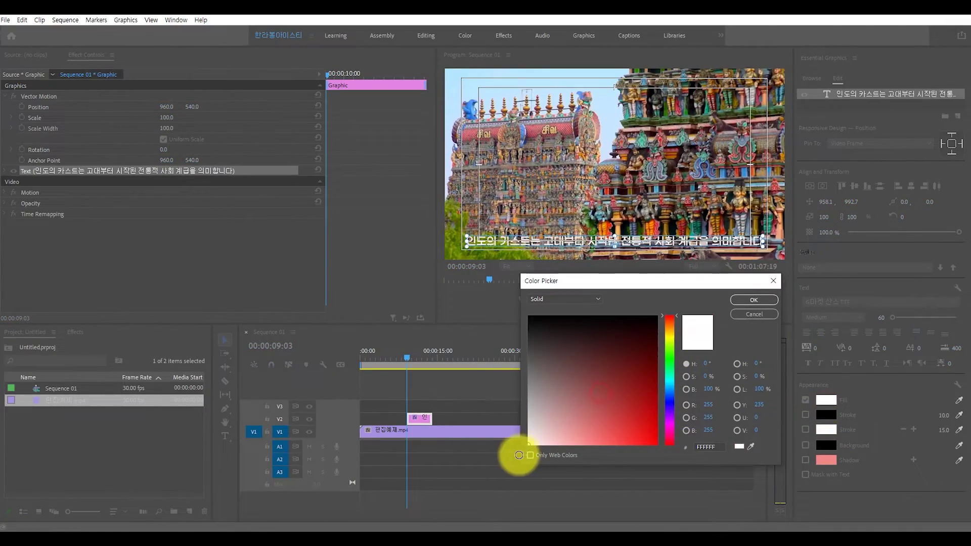
{"action": "left_click", "coordinate": [754, 300]}
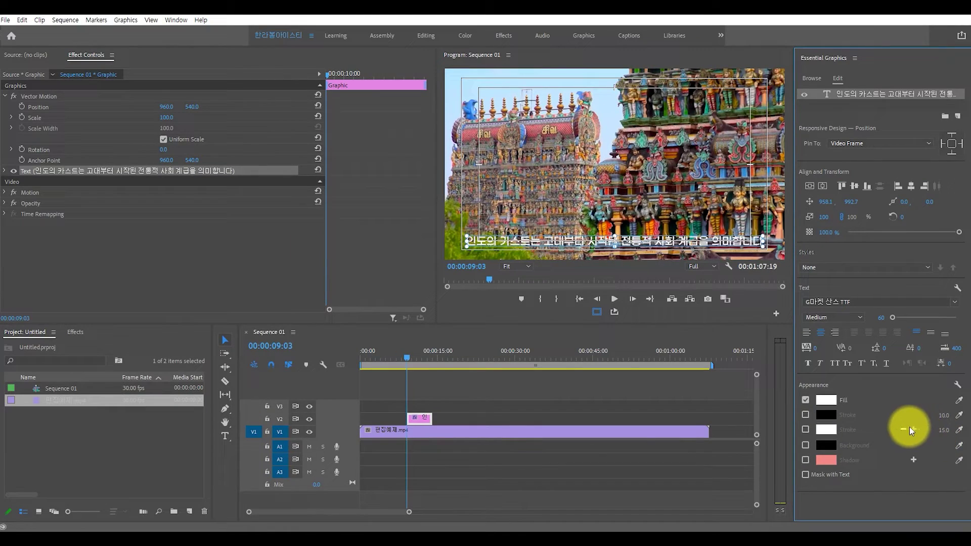
{"action": "left_click", "coordinate": [906, 427]}
Extend the end of the caption clip on V2 to about 00:01:00:00
{"action": "left_click", "coordinate": [633, 398]}
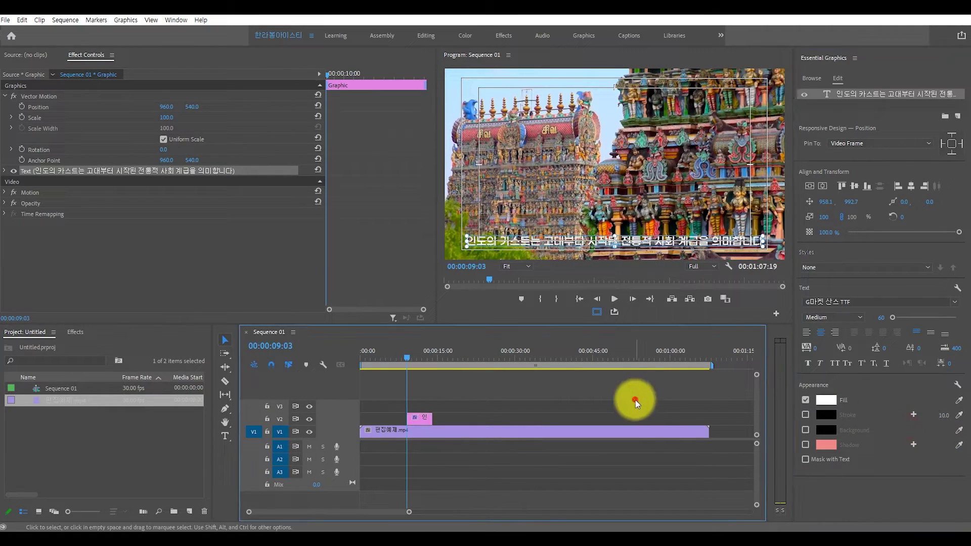
{"action": "left_click_drag", "start_coordinate": [430, 417], "coordinate": [671, 417]}
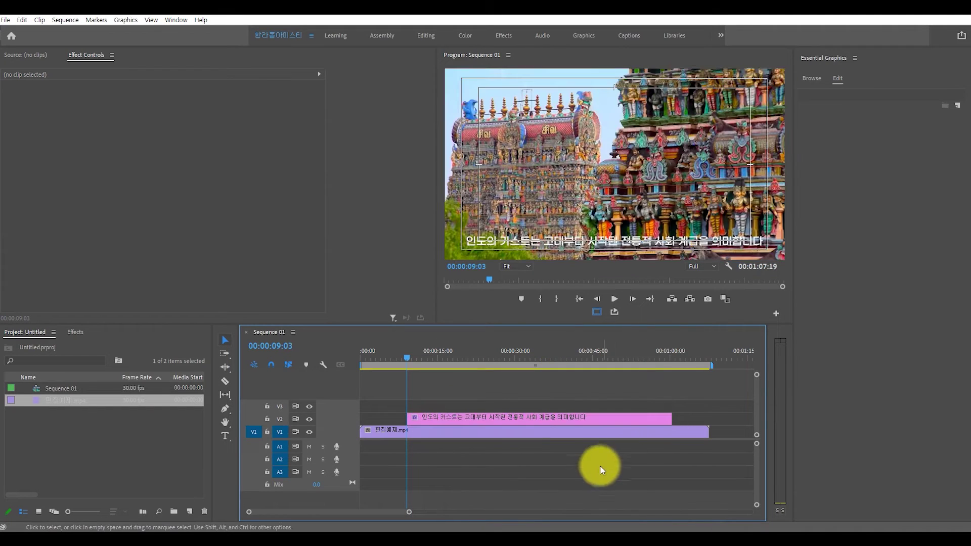
Preview the caption over the food shot at 00:00:38:09 and hide the safe margins
{"action": "left_click_drag", "start_coordinate": [412, 358], "coordinate": [561, 360]}
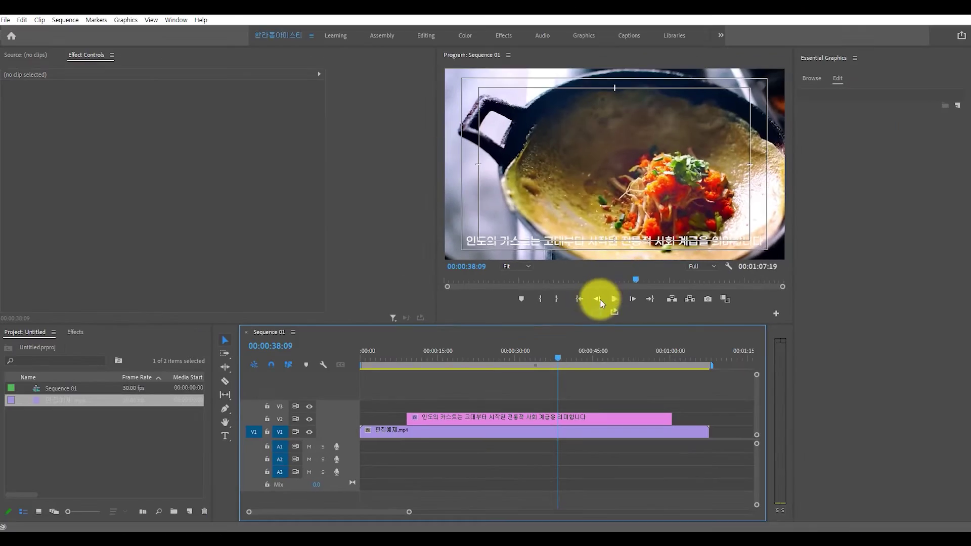
{"action": "left_click", "coordinate": [598, 311]}
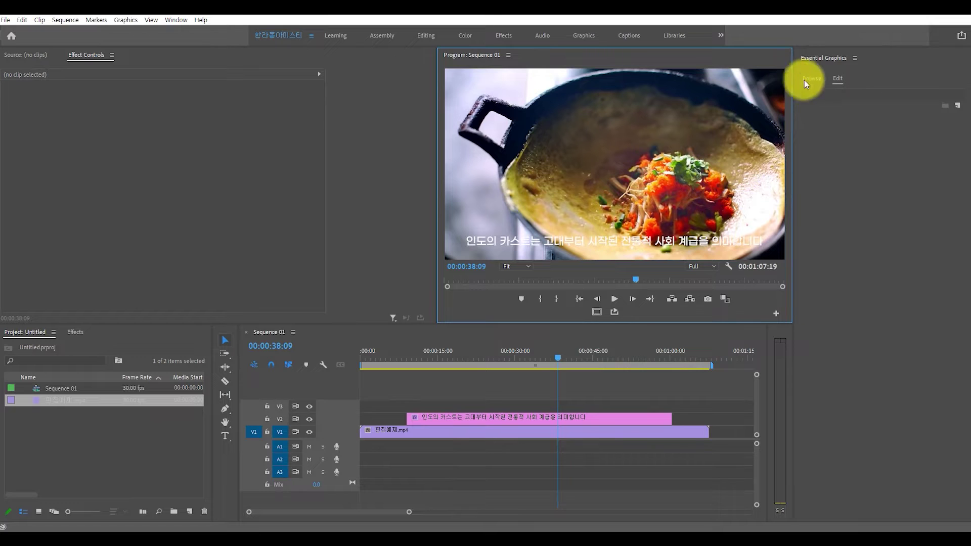
Try the Background option on the caption's text layer, leaving it switched off
{"action": "left_click", "coordinate": [537, 417]}
{"action": "left_click", "coordinate": [854, 96]}
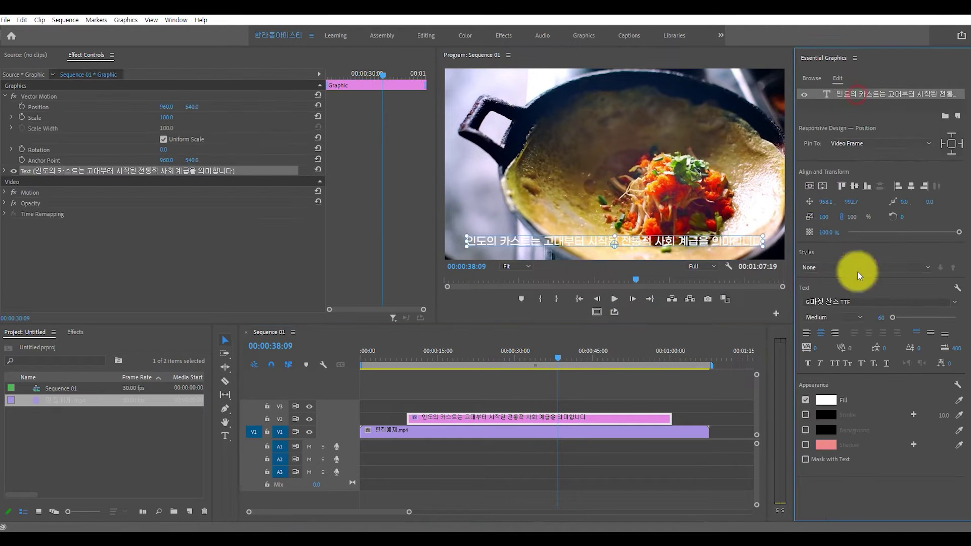
{"action": "left_click", "coordinate": [805, 431]}
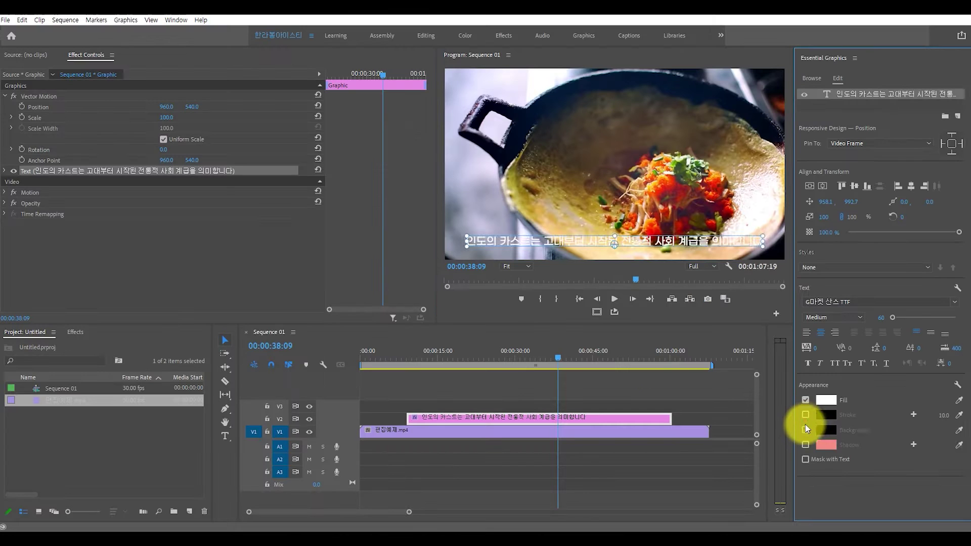
{"action": "left_click", "coordinate": [805, 429]}
{"action": "left_click", "coordinate": [805, 430]}
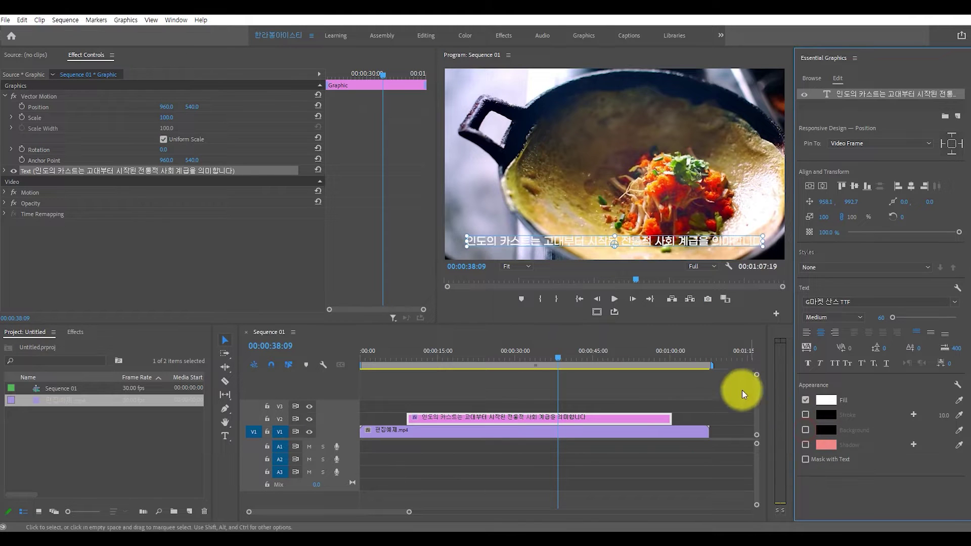
At 00:00:36:10, draw a rectangle covering the whole caption inside the same graphic clip
{"action": "left_click", "coordinate": [548, 367]}
{"action": "left_click", "coordinate": [548, 417]}
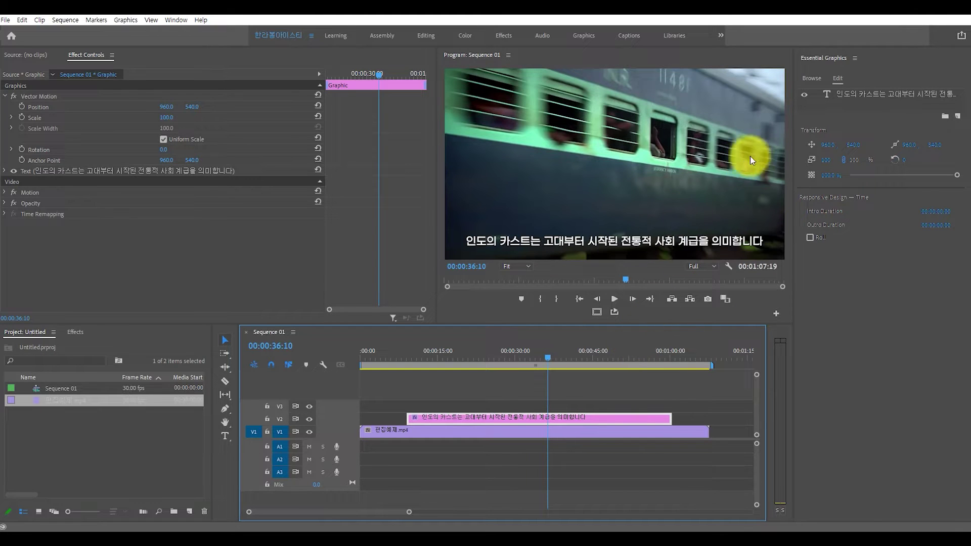
{"action": "left_click", "coordinate": [867, 94]}
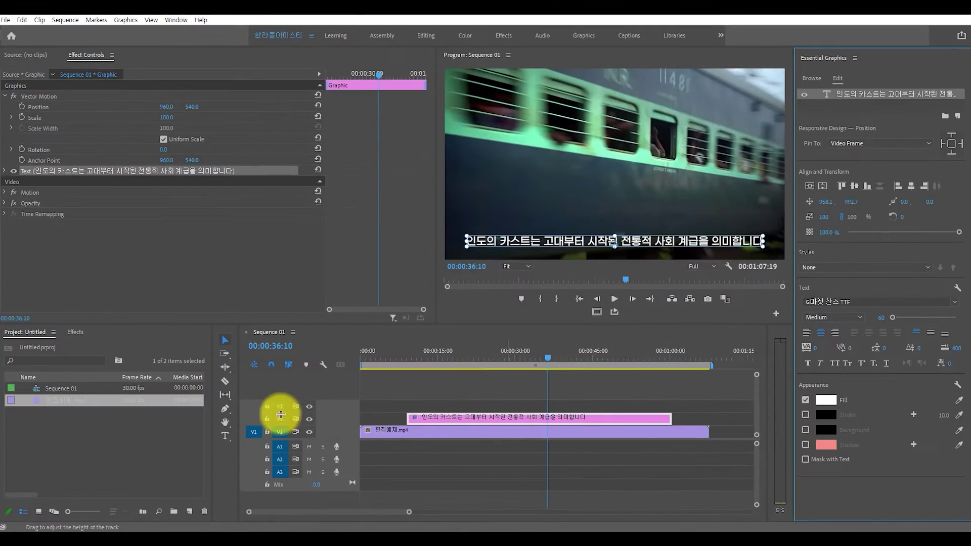
{"action": "left_click_drag", "start_coordinate": [225, 409], "coordinate": [248, 426]}
{"action": "left_click", "coordinate": [246, 420]}
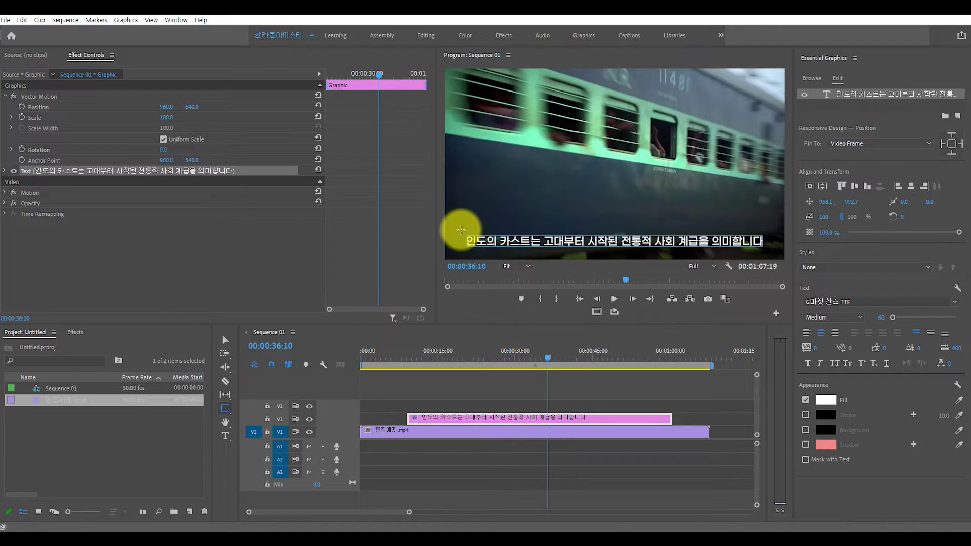
{"action": "left_click_drag", "start_coordinate": [461, 231], "coordinate": [766, 248]}
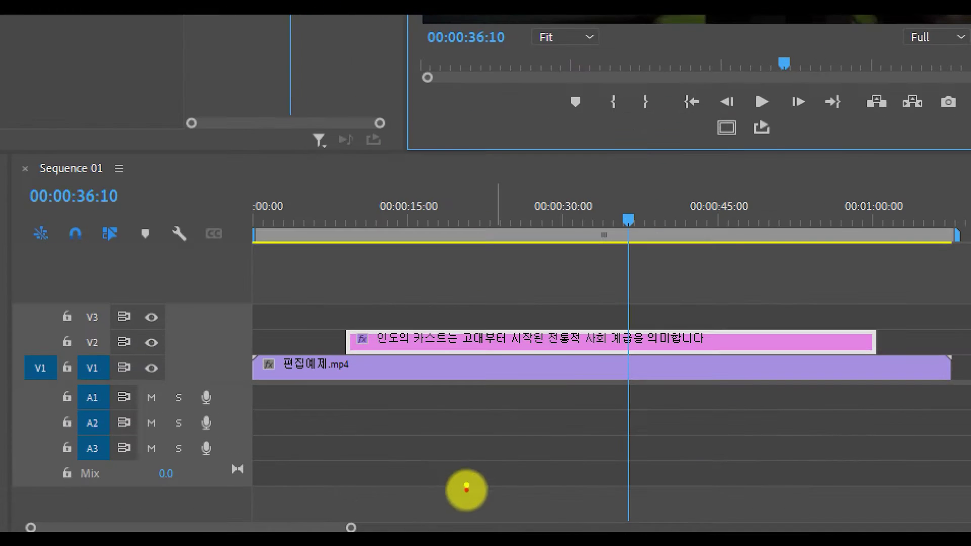
{"action": "mouse_move", "coordinate": [531, 266]}
{"action": "left_mouse_down"}
{"action": "mouse_move", "coordinate": [494, 386]}
{"action": "mouse_move", "coordinate": [542, 423]}
{"action": "left_mouse_up"}
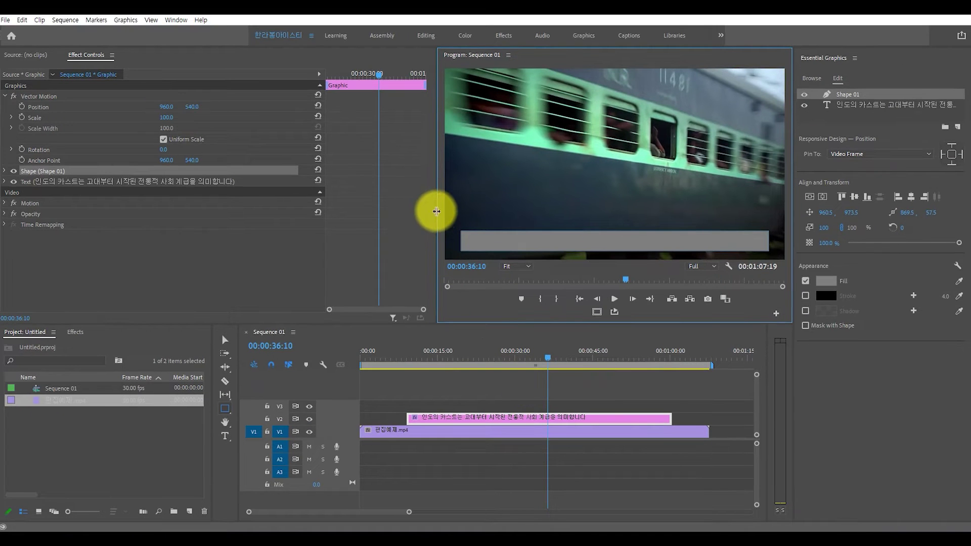
Enlarge the program monitor by widening it and extending its height
{"action": "left_click_drag", "start_coordinate": [436, 211], "coordinate": [309, 205]}
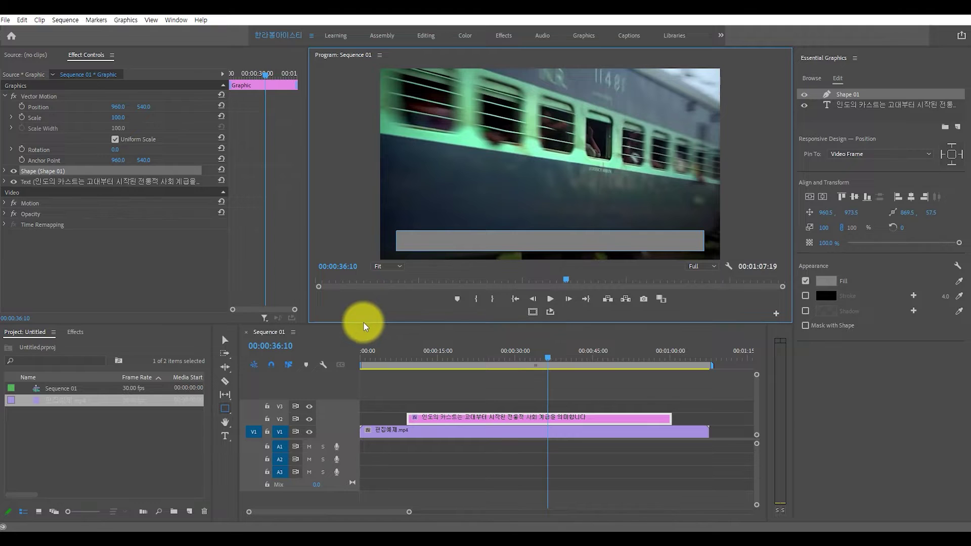
{"action": "left_click_drag", "start_coordinate": [364, 324], "coordinate": [354, 394]}
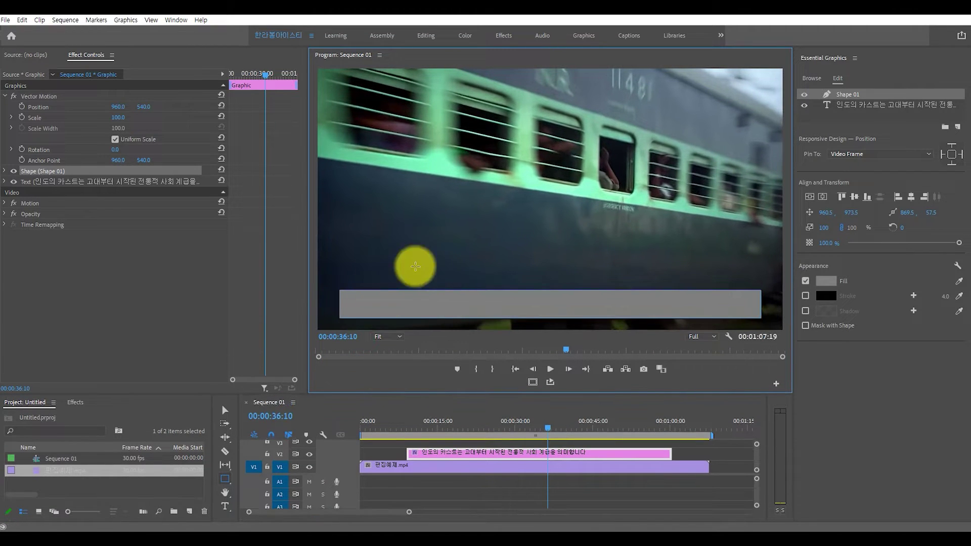
Move the Shape 01 layer beneath the caption's text layer
{"action": "left_click", "coordinate": [225, 410]}
{"action": "left_click", "coordinate": [842, 95]}
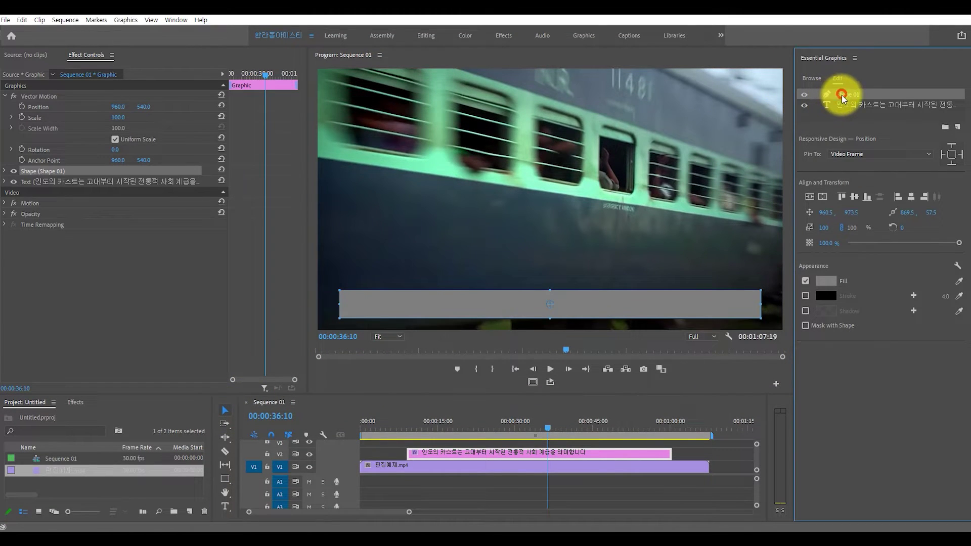
{"action": "left_click_drag", "start_coordinate": [842, 95], "coordinate": [880, 105]}
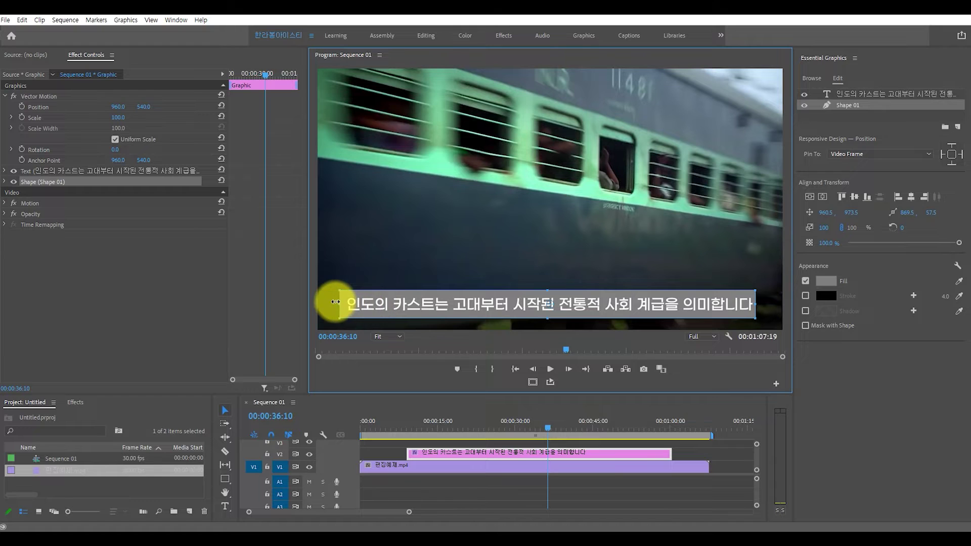
Reduce the rectangle's height to fit closely around the caption and center it horizontally in the frame
{"action": "left_click_drag", "start_coordinate": [549, 319], "coordinate": [549, 314]}
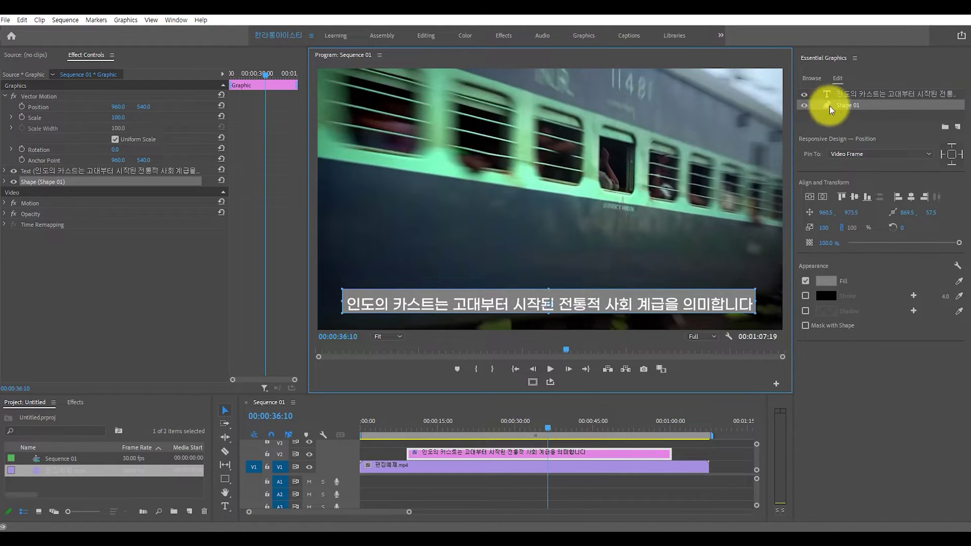
{"action": "left_click", "coordinate": [823, 197]}
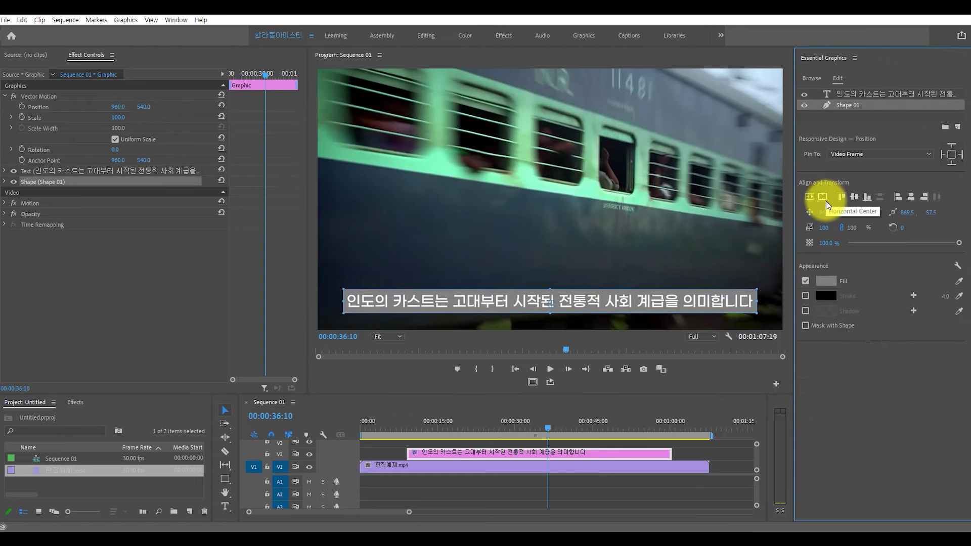
Rename the Shape 01 layer to 검정색 글상자
{"action": "left_click", "coordinate": [852, 109]}
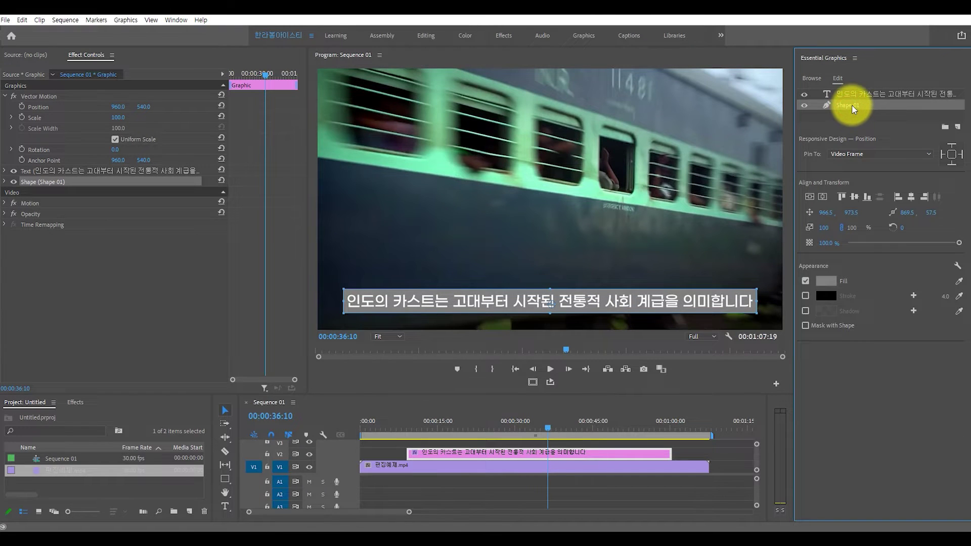
{"action": "right_click", "coordinate": [853, 107]}
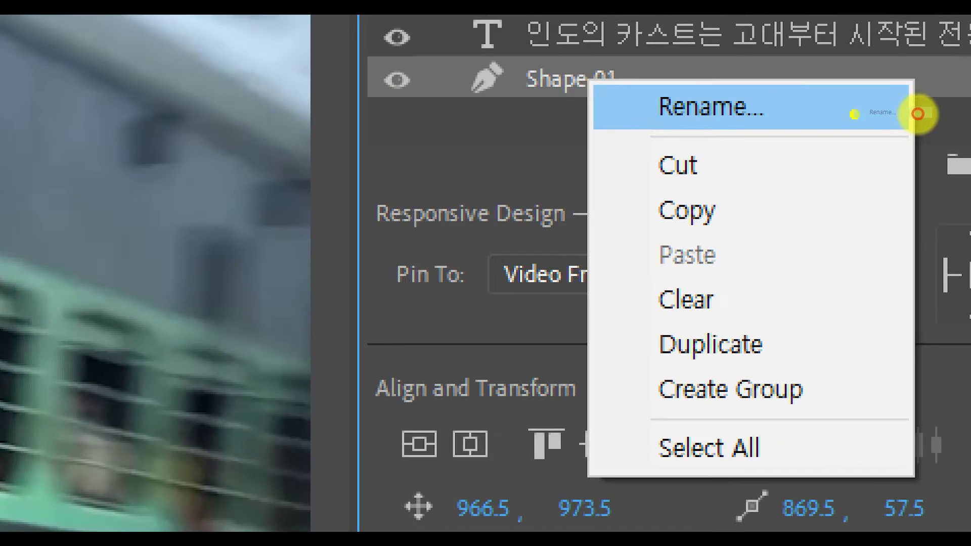
{"action": "left_click", "coordinate": [855, 114]}
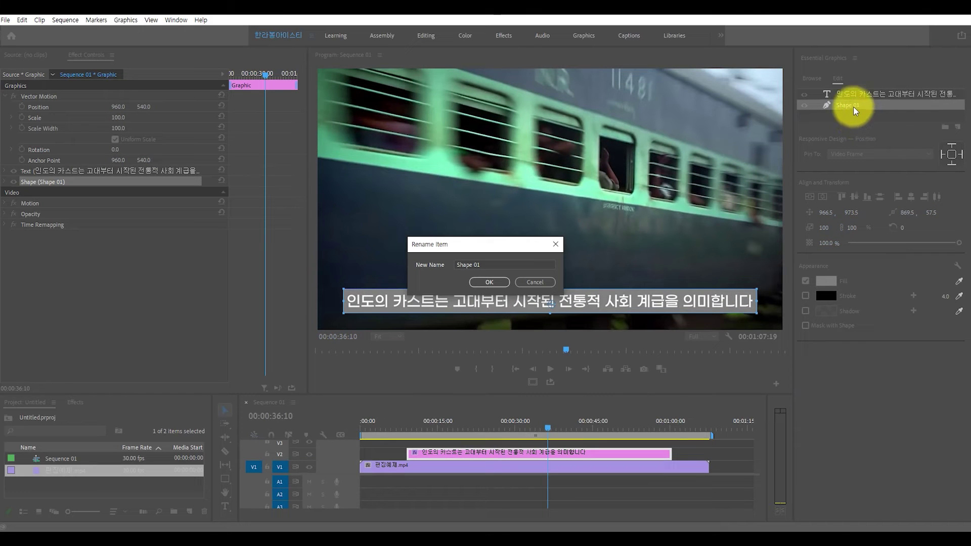
{"action": "type", "text": "rja"}
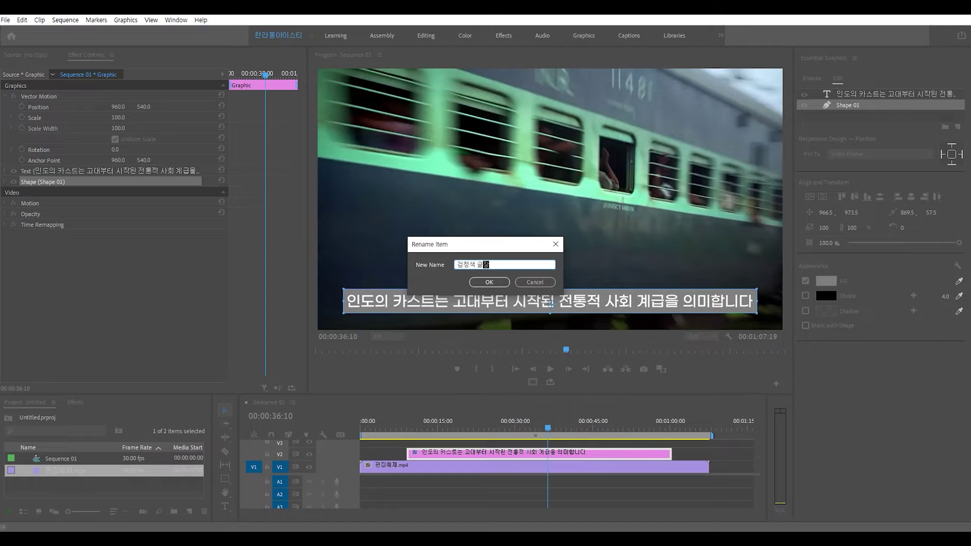
{"action": "type", "text": "정색 글상ㅈㅏ"}
{"action": "key", "text": "Return"}
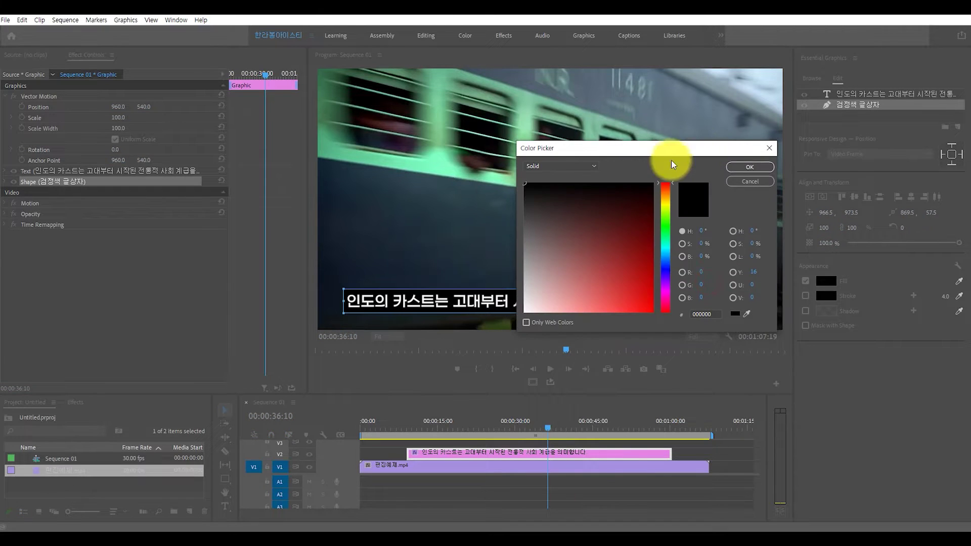
Change the 검정색 글상자 fill to a Linear Gradient and set both colour stops to black 000000
{"action": "left_click", "coordinate": [587, 168]}
{"action": "left_click", "coordinate": [571, 187]}
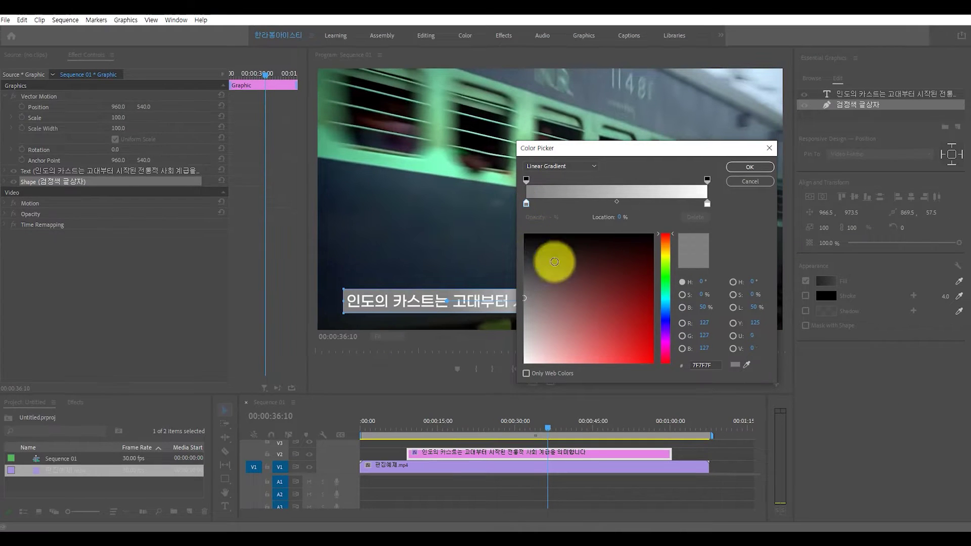
{"action": "left_click_drag", "start_coordinate": [555, 261], "coordinate": [487, 198]}
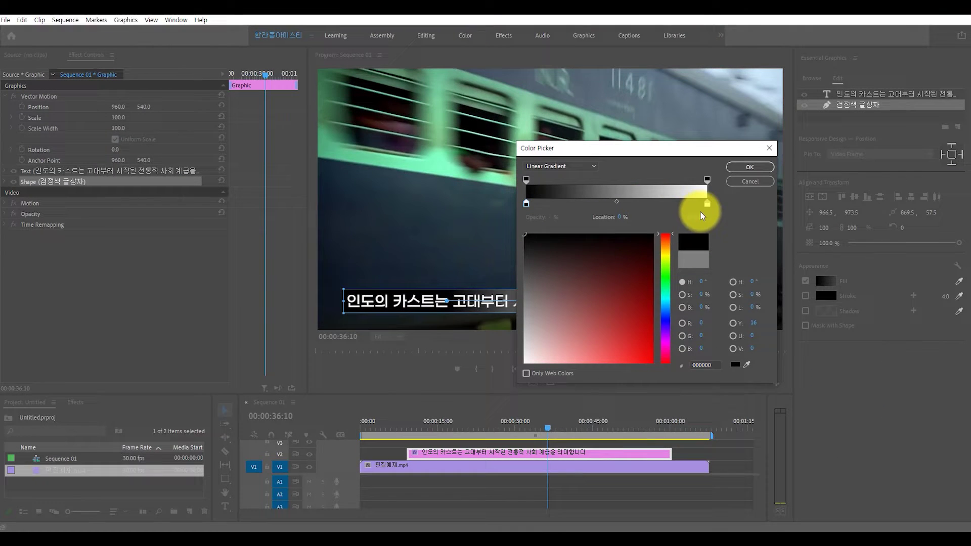
{"action": "left_click", "coordinate": [887, 190]}
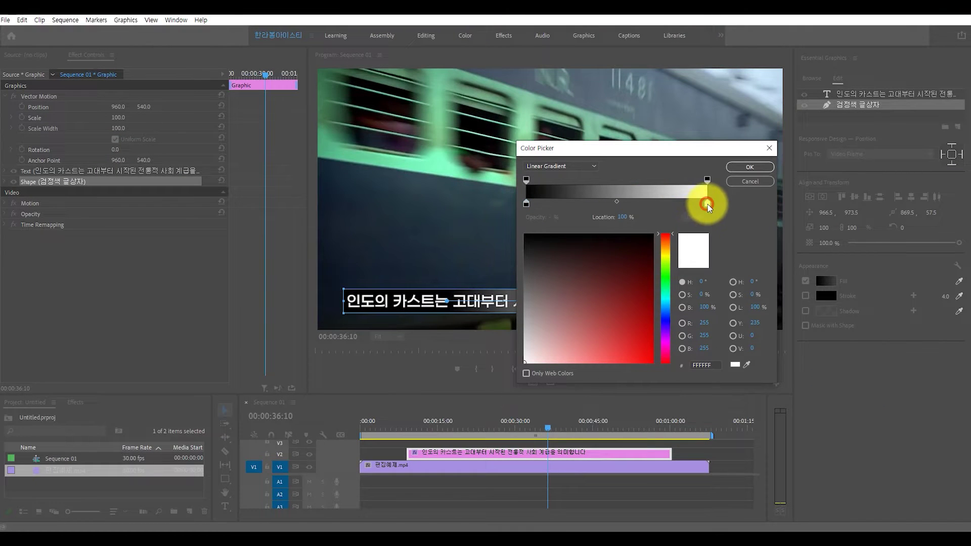
{"action": "left_click_drag", "start_coordinate": [551, 258], "coordinate": [542, 190]}
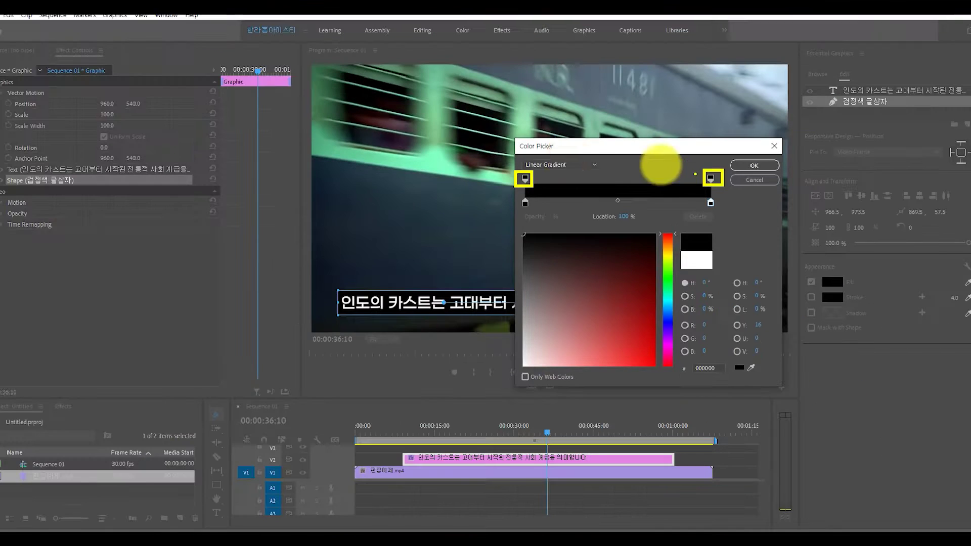
Set the gradient's start and end opacity stops to 0%
{"action": "left_click", "coordinate": [525, 179]}
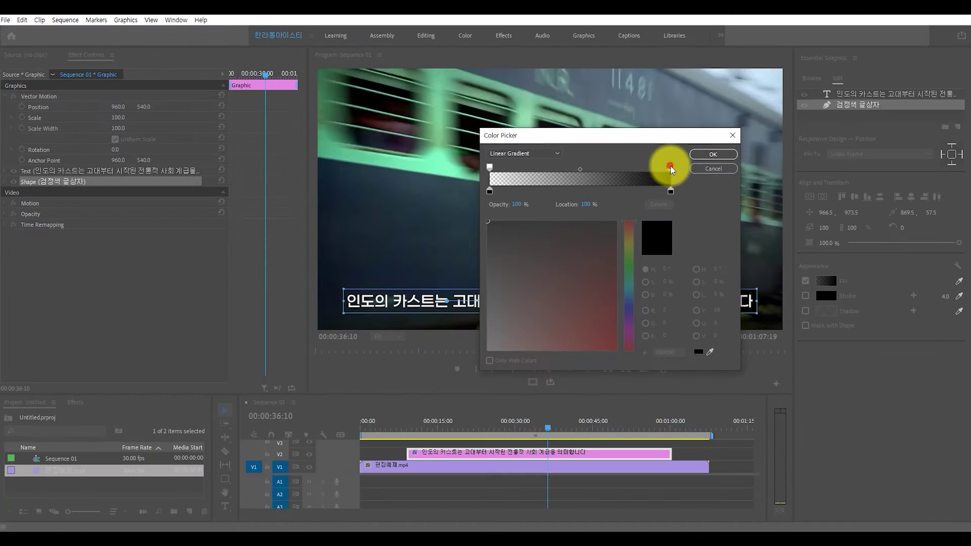
{"action": "left_click", "coordinate": [880, 164]}
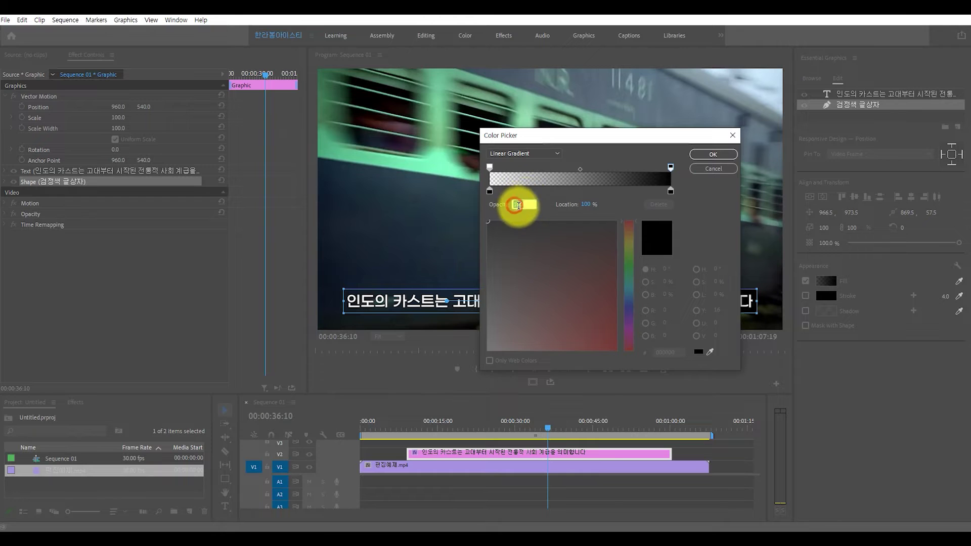
{"action": "key", "text": "Return"}
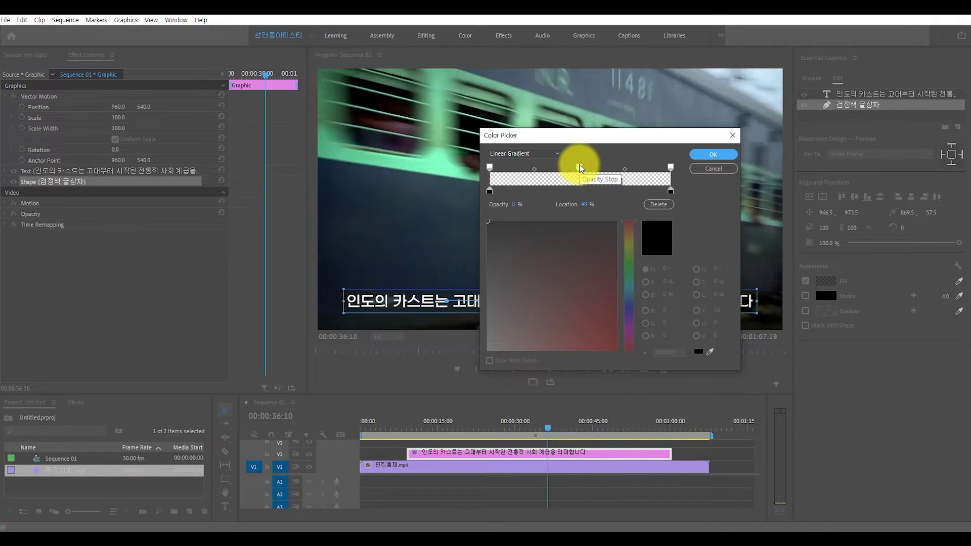
Add a middle opacity stop to the gradient with 60% opacity at location 50%
{"action": "left_click", "coordinate": [580, 167]}
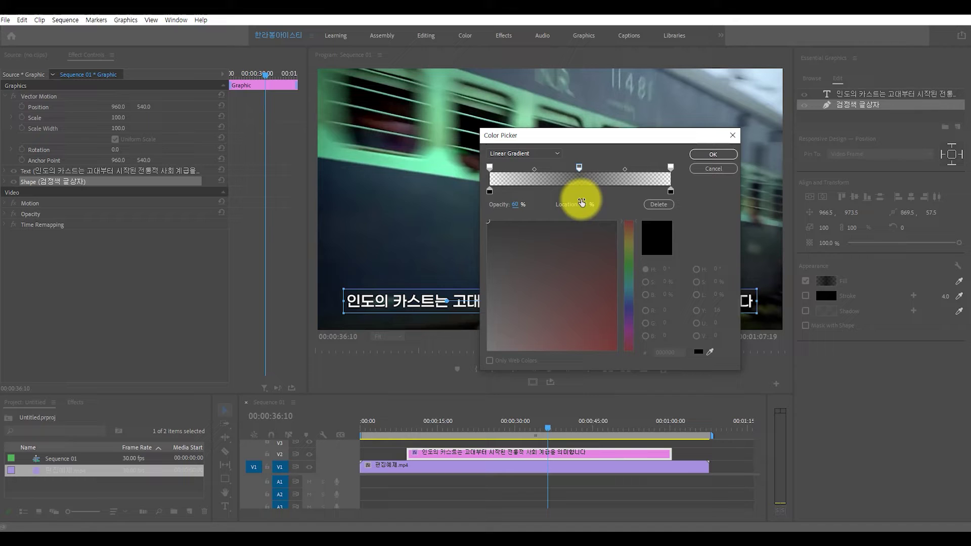
{"action": "left_click", "coordinate": [582, 202]}
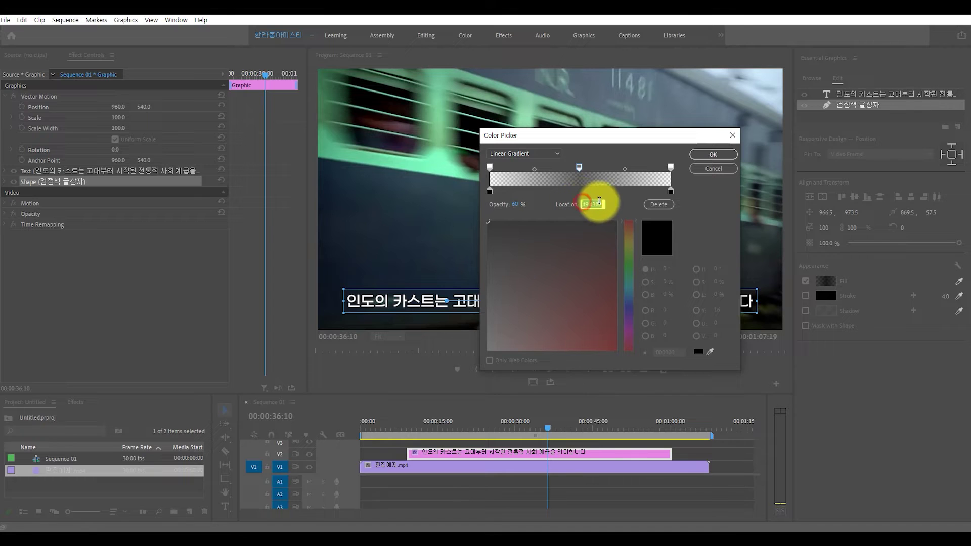
{"action": "type", "text": "50"}
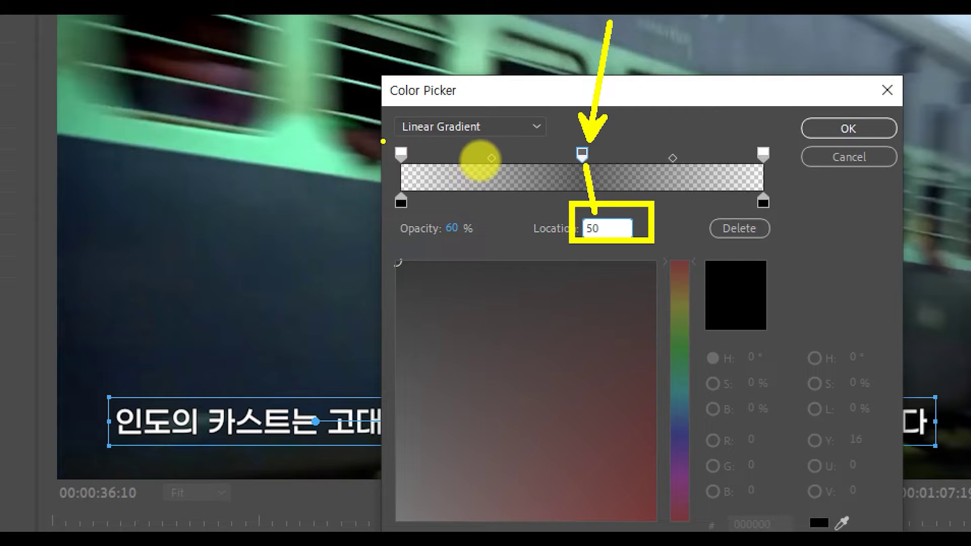
{"action": "left_click", "coordinate": [531, 170]}
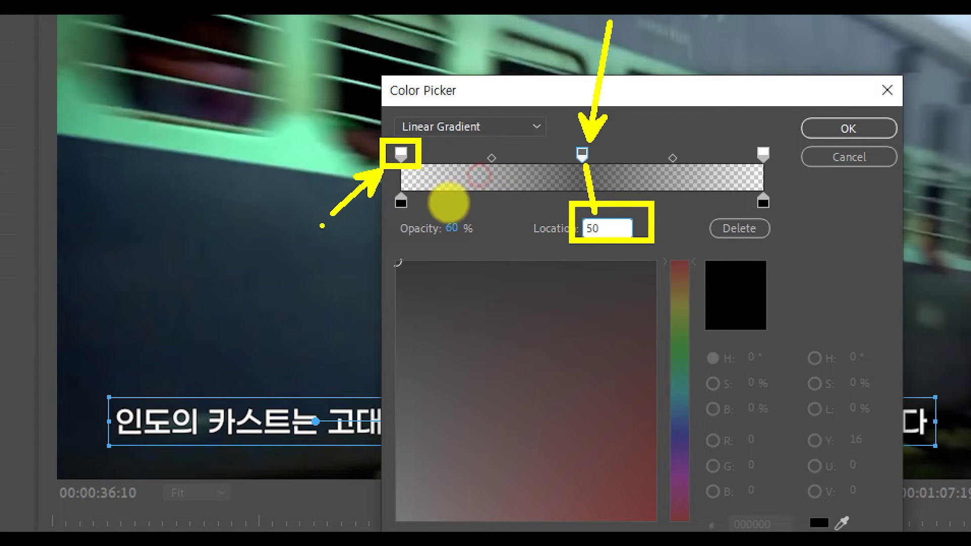
{"action": "left_click", "coordinate": [658, 158]}
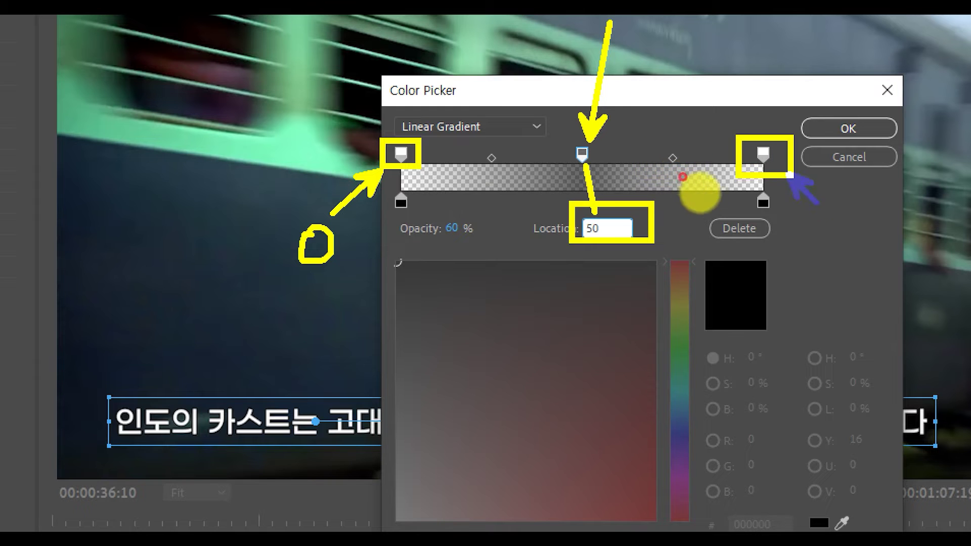
{"action": "left_click", "coordinate": [573, 160]}
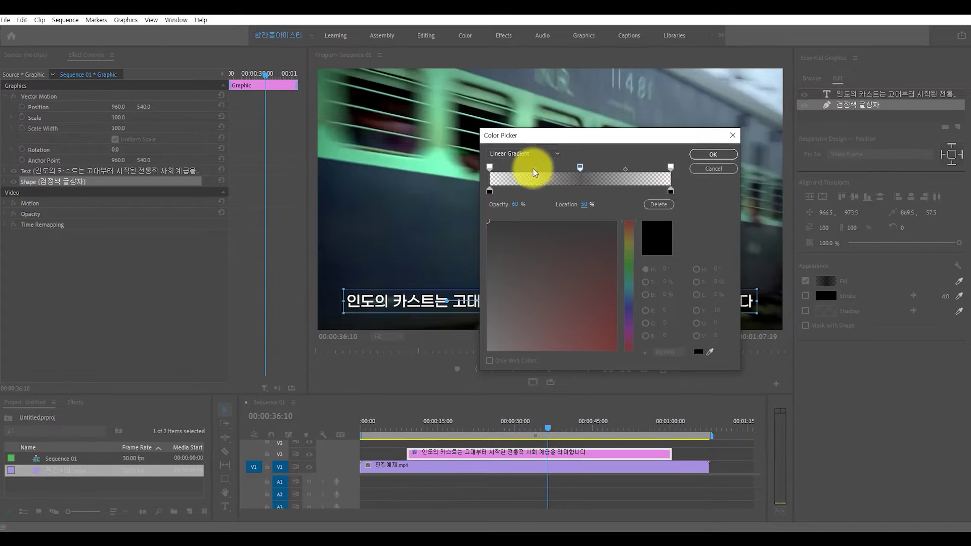
Set the location of the opacity midpoint between the first and middle stops to 30%
{"action": "left_click", "coordinate": [490, 167]}
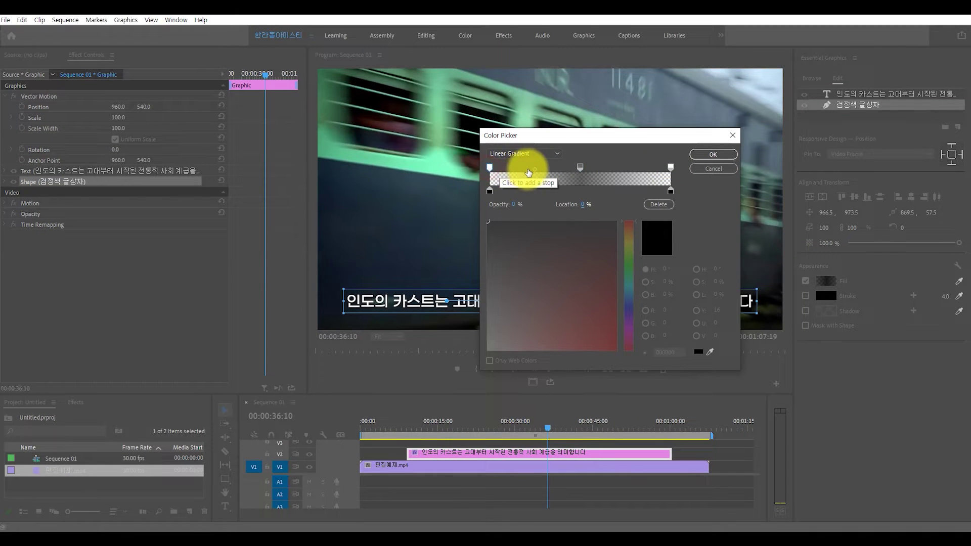
{"action": "left_click_drag", "start_coordinate": [534, 172], "coordinate": [516, 171]}
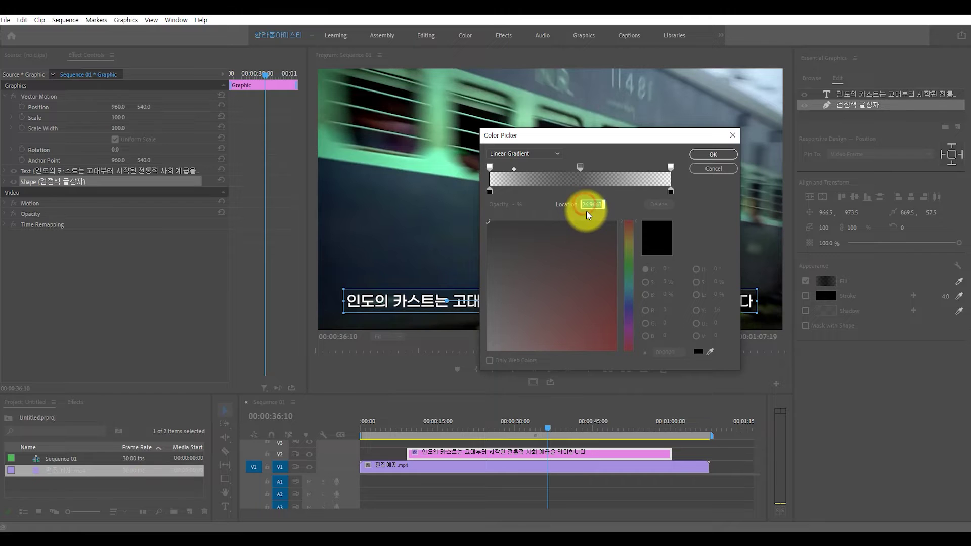
{"action": "type", "text": "30"}
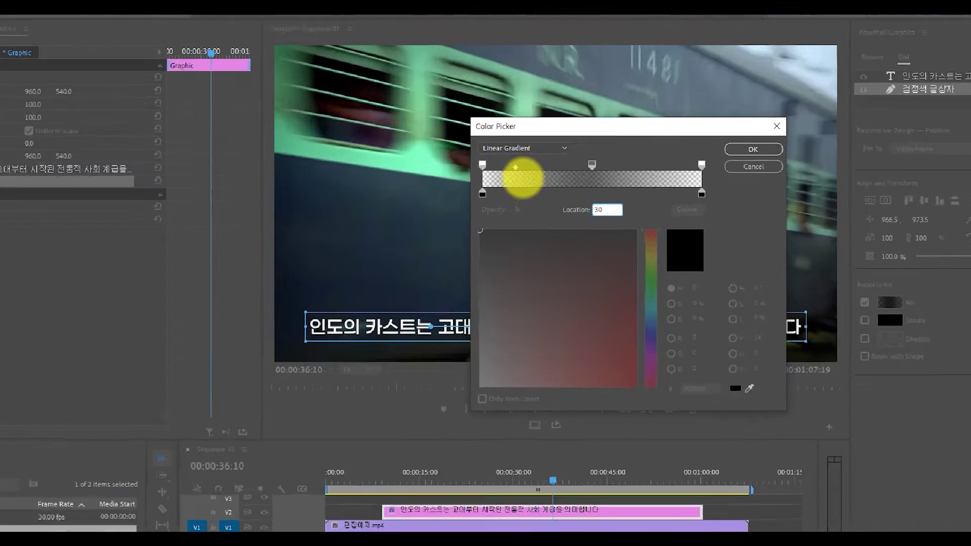
{"action": "left_click", "coordinate": [522, 177]}
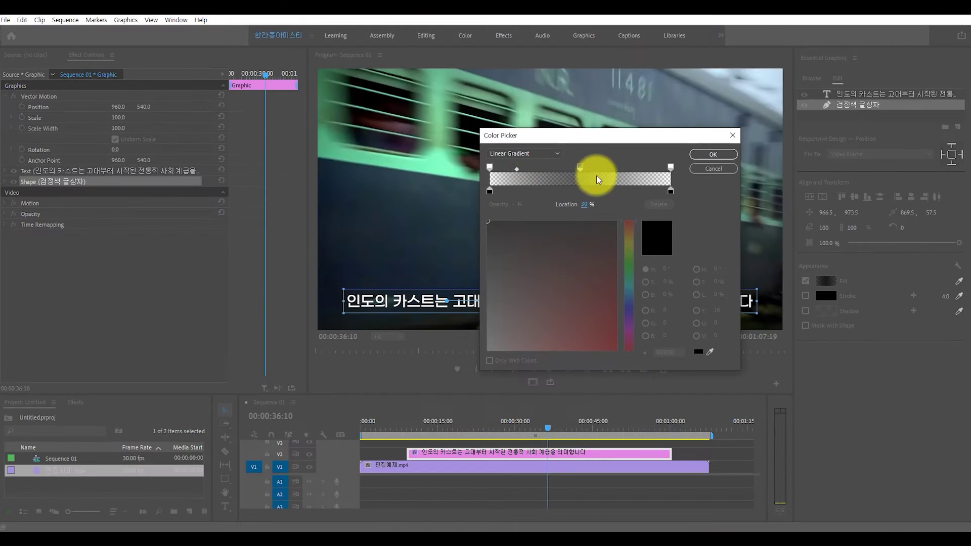
Set the location of the opacity midpoint between the middle and last stops to 70% and apply the gradient
{"action": "left_click", "coordinate": [626, 169]}
{"action": "left_click_drag", "start_coordinate": [626, 169], "coordinate": [643, 169]}
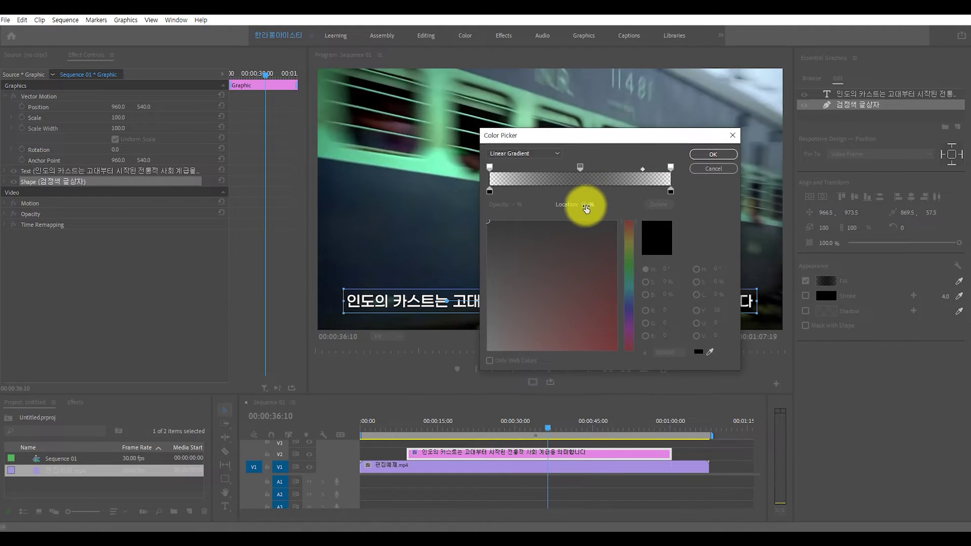
{"action": "type", "text": "70"}
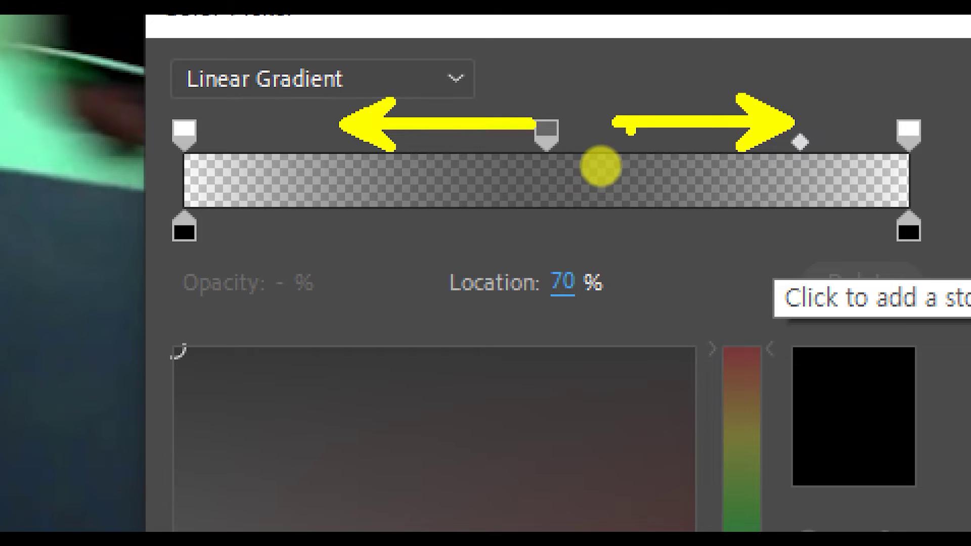
{"action": "left_click", "coordinate": [546, 130]}
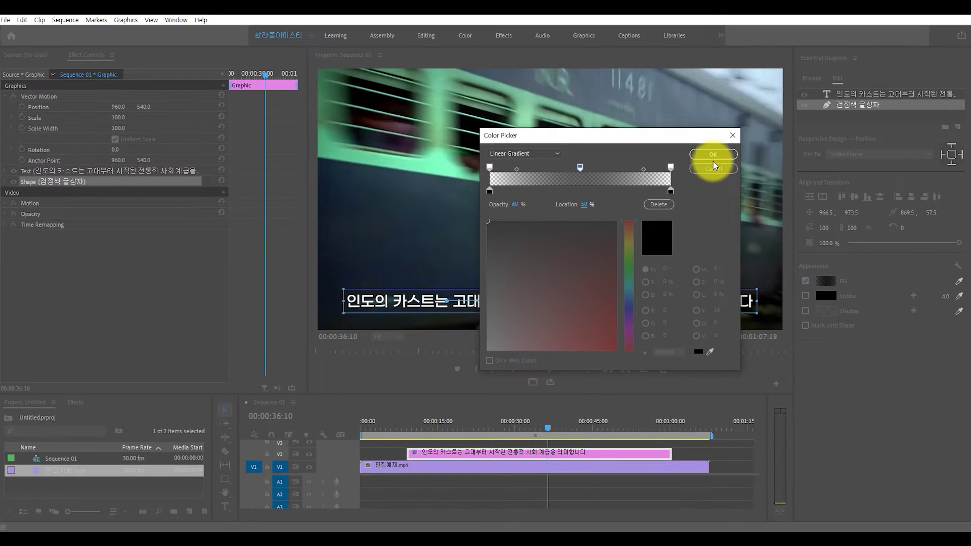
{"action": "left_click", "coordinate": [713, 155]}
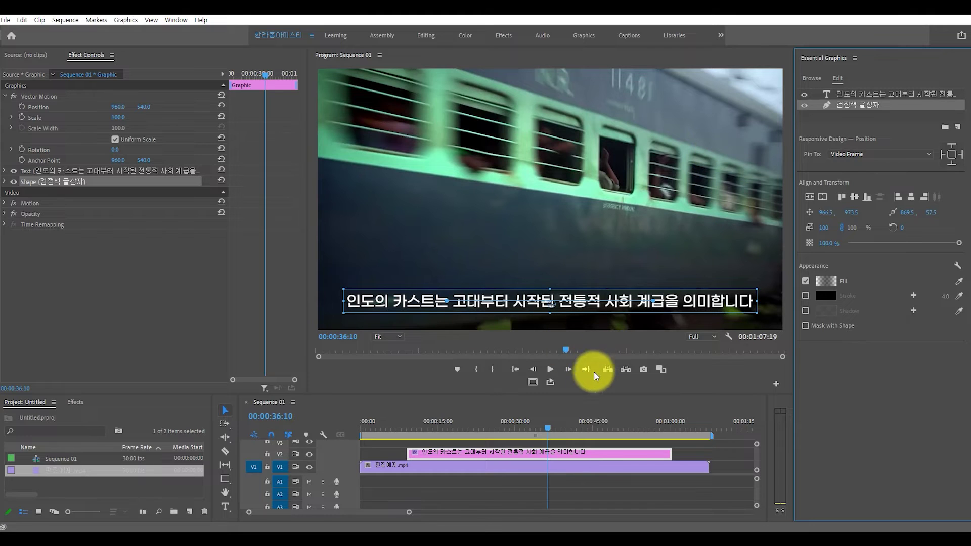
Preview the text box over other video frames and stretch the gradient's two end handles out to the box's side edges
{"action": "left_click_drag", "start_coordinate": [553, 427], "coordinate": [506, 426]}
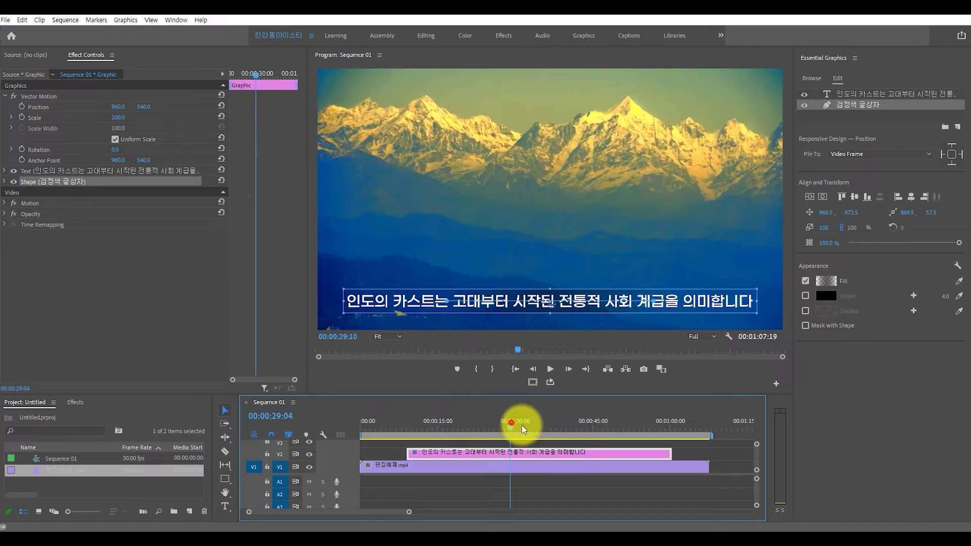
{"action": "left_click_drag", "start_coordinate": [520, 423], "coordinate": [591, 427]}
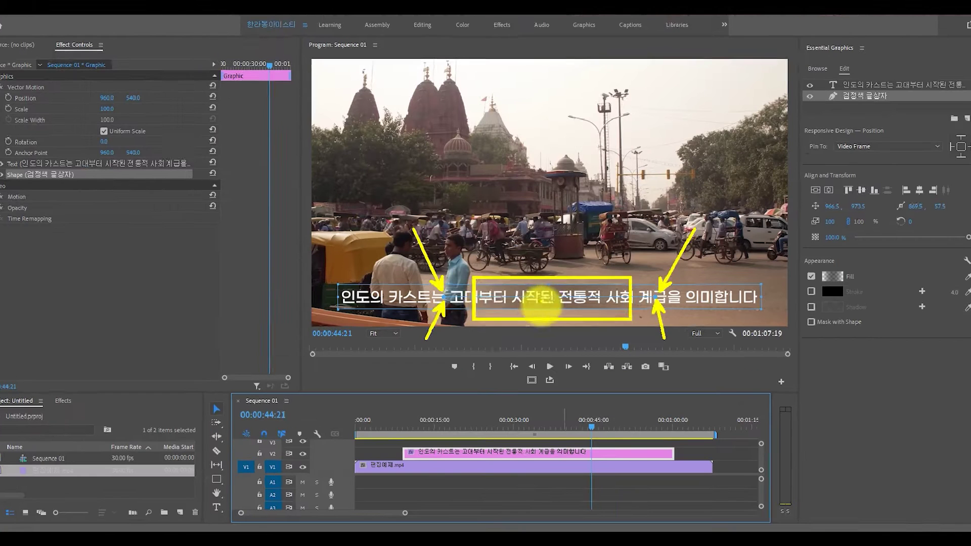
{"action": "left_click", "coordinate": [448, 305]}
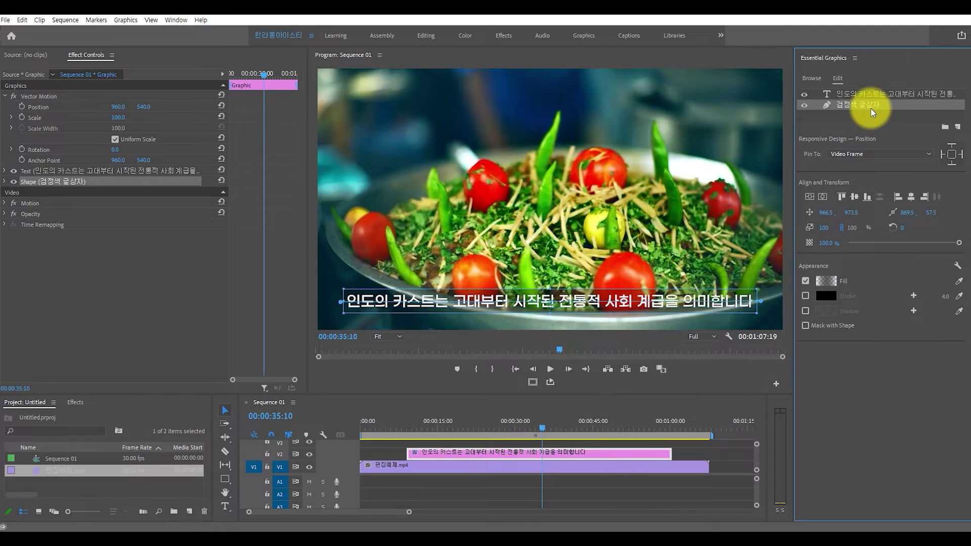
Duplicate the 검정색 글상자 layer and place the copy directly beneath the caption's text layer
{"action": "key", "text": "ctrl+v"}
{"action": "left_click", "coordinate": [871, 96]}
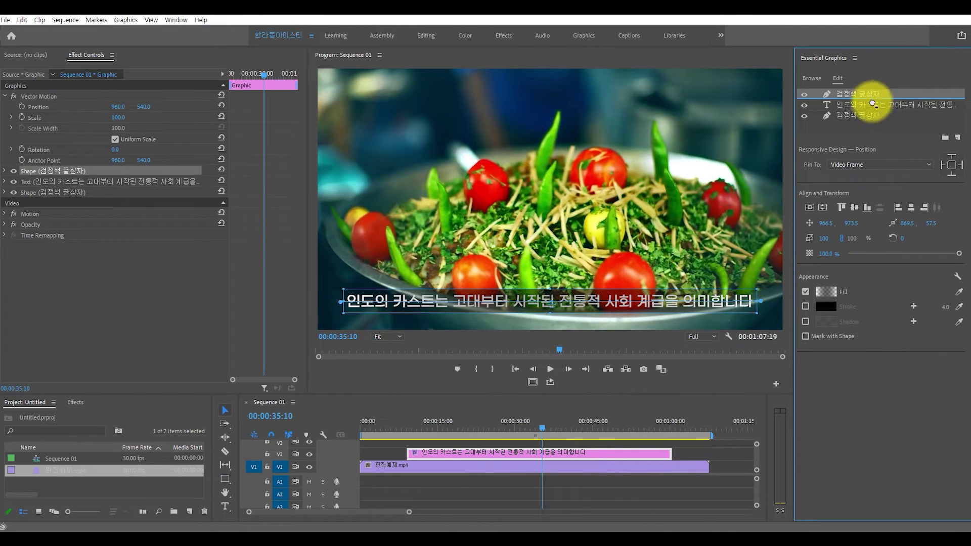
{"action": "left_click_drag", "start_coordinate": [872, 103], "coordinate": [867, 107]}
Rename the duplicated shape layer to 주황색 장식
{"action": "right_click", "coordinate": [868, 106]}
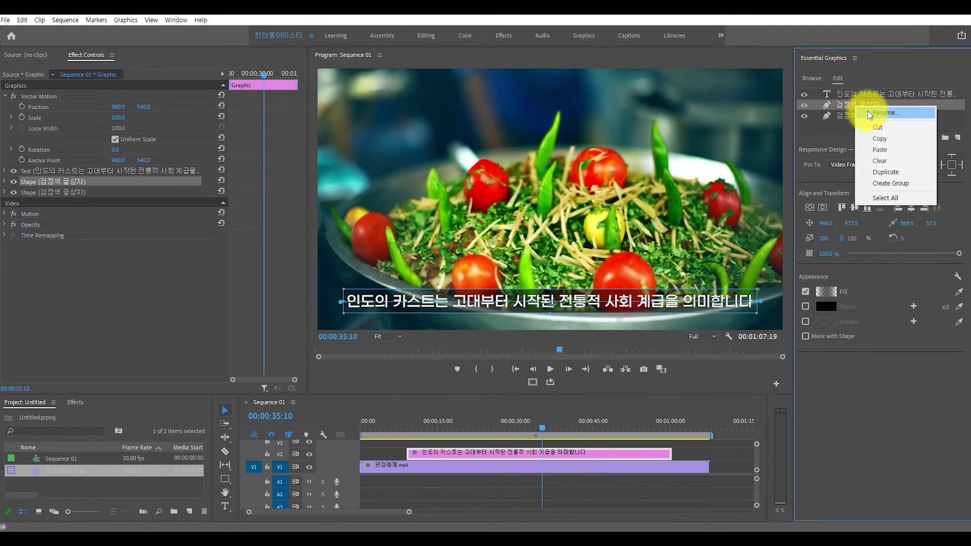
{"action": "left_click", "coordinate": [869, 113]}
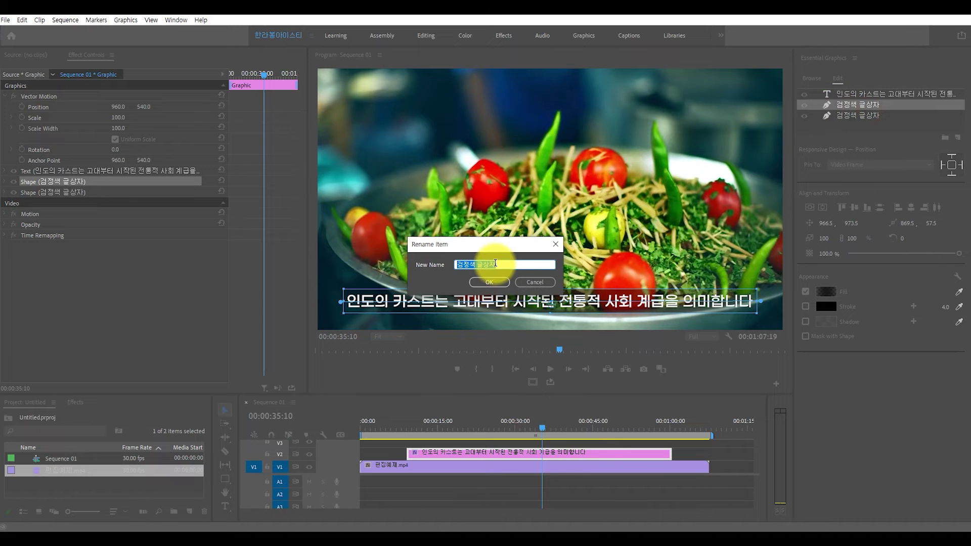
{"action": "type", "text": "주황색"}
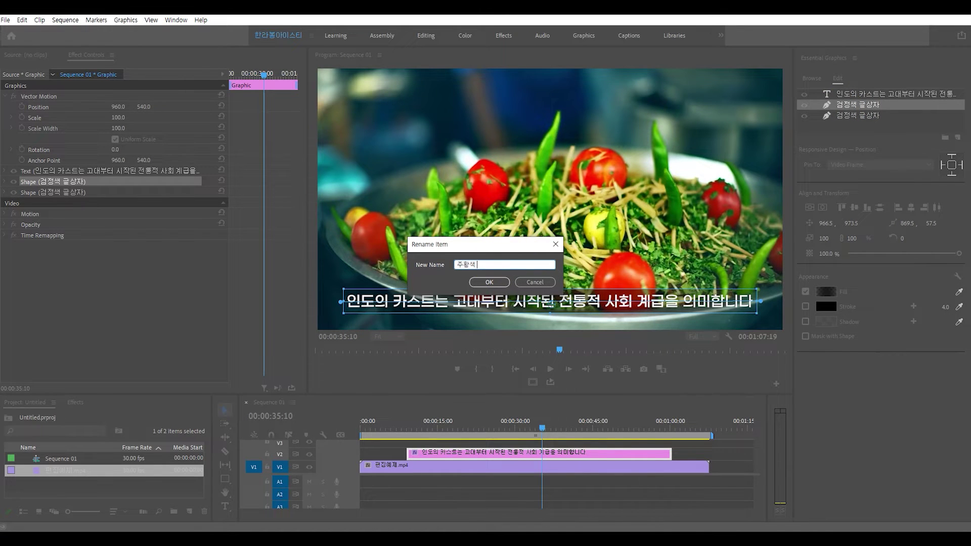
{"action": "type", "text": " 장식"}
{"action": "key", "text": "Return"}
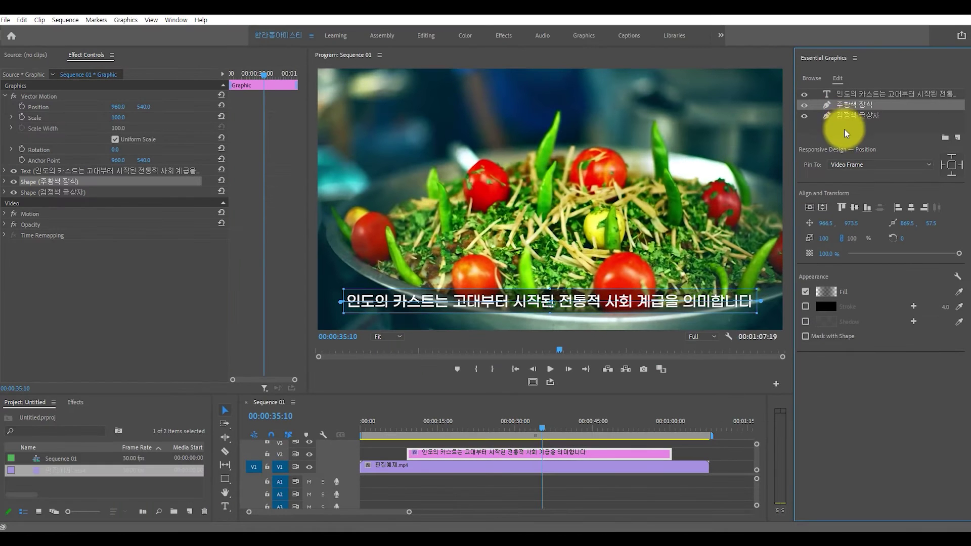
Change both colour stops of the 주황색 장식 layer's gradient fill to orange FF6E17
{"action": "left_click", "coordinate": [824, 292]}
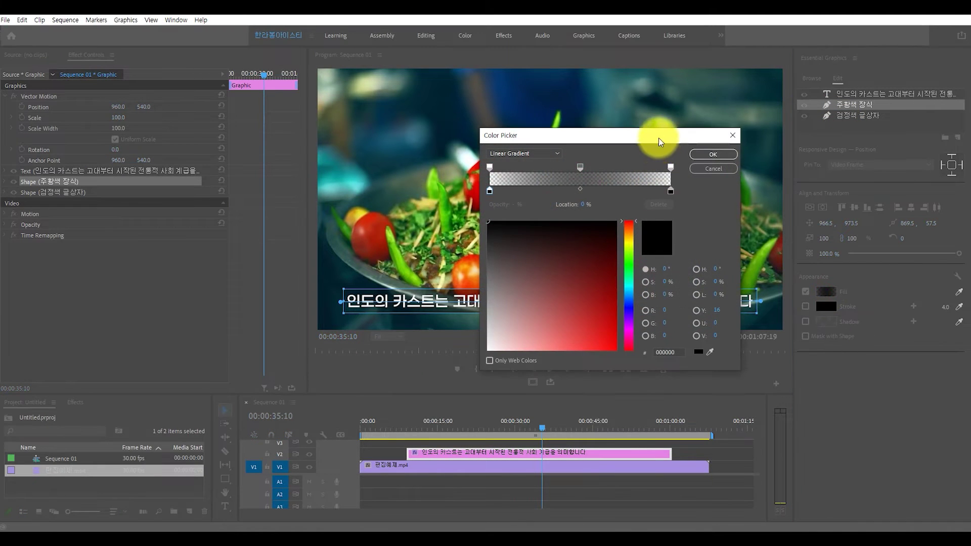
{"action": "left_click_drag", "start_coordinate": [658, 133], "coordinate": [682, 70]}
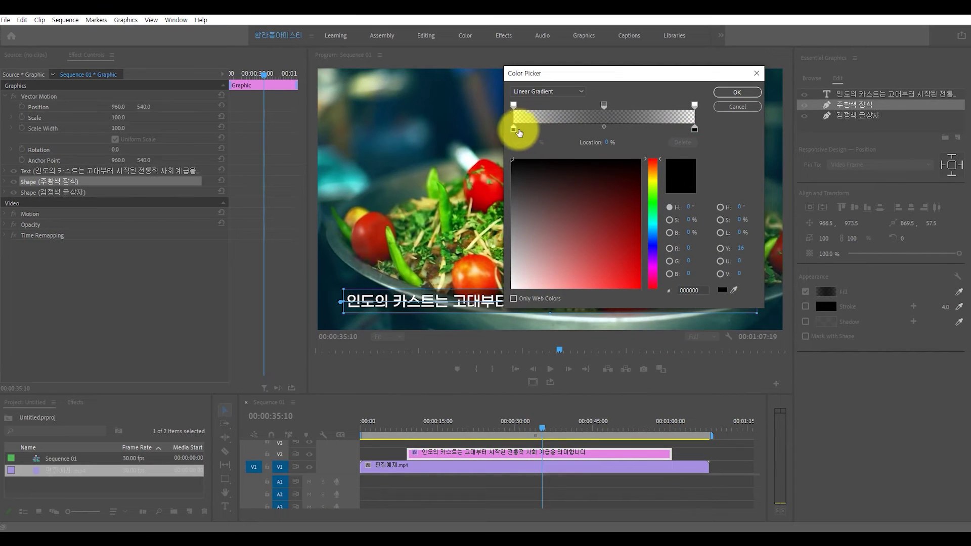
{"action": "left_click", "coordinate": [652, 167]}
{"action": "left_click_drag", "start_coordinate": [582, 249], "coordinate": [627, 312]}
{"action": "mouse_move", "coordinate": [656, 163]}
{"action": "left_mouse_down"}
{"action": "mouse_move", "coordinate": [655, 177]}
{"action": "mouse_move", "coordinate": [652, 167]}
{"action": "left_mouse_up"}
{"action": "double_click", "coordinate": [689, 293]}
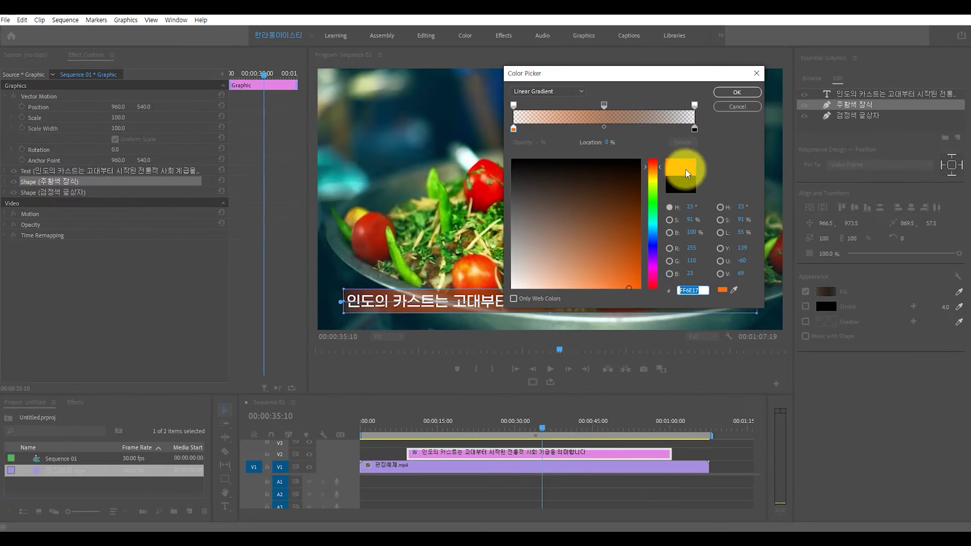
{"action": "left_click", "coordinate": [695, 129]}
{"action": "key", "text": "Return"}
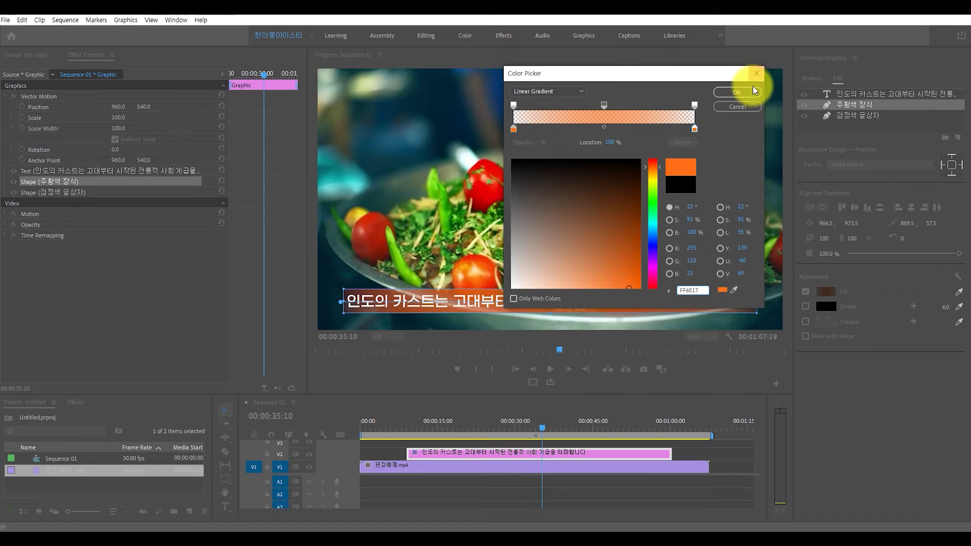
{"action": "left_click", "coordinate": [753, 91]}
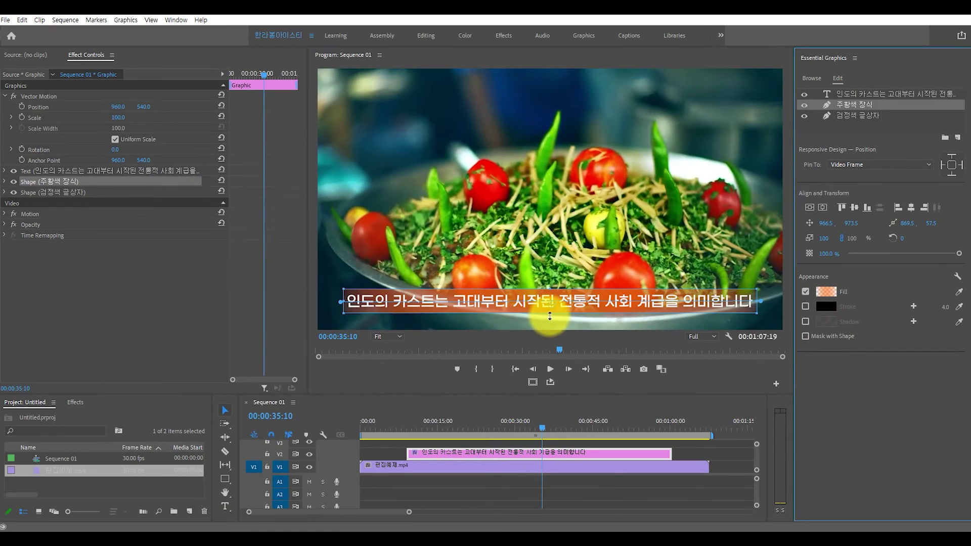
Reduce the orange shape's height to a thin line along the black text box's upper edge
{"action": "left_click_drag", "start_coordinate": [550, 316], "coordinate": [551, 301]}
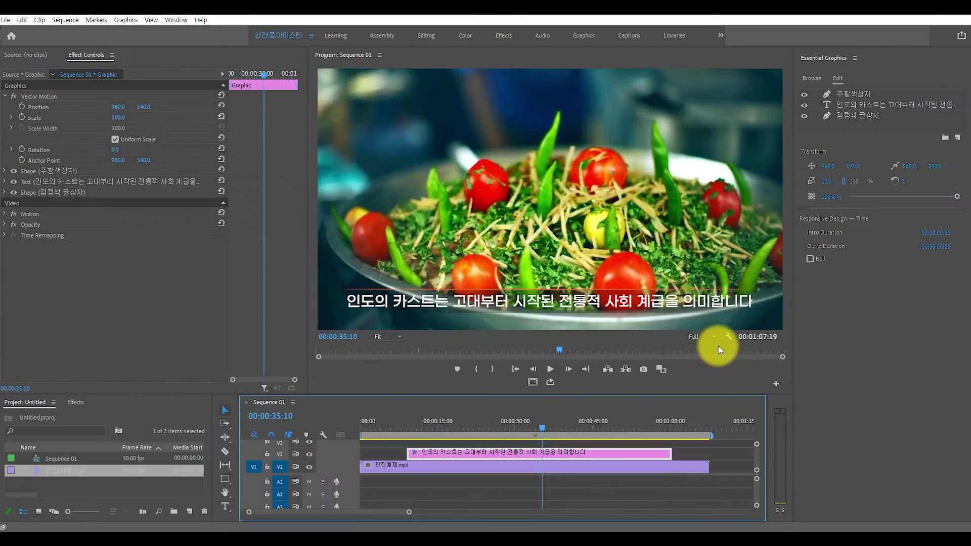
Try breaking the caption into two lines before 전통적 to test how the text box responds
{"action": "double_click", "coordinate": [560, 301]}
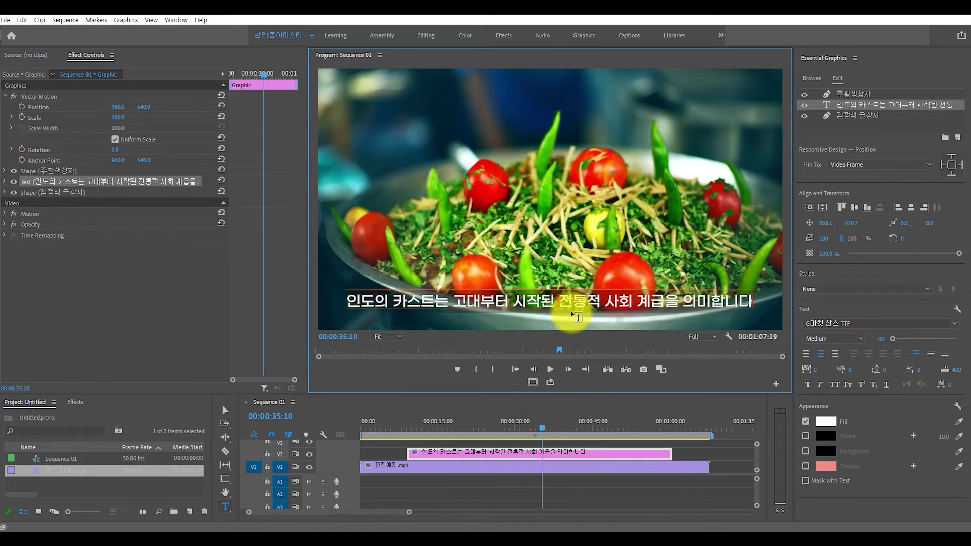
{"action": "key", "text": "Return"}
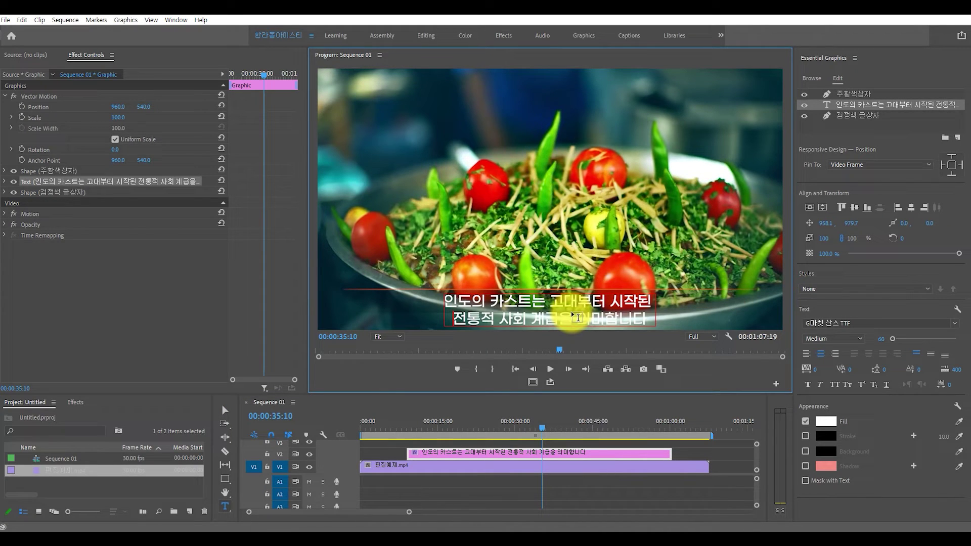
{"action": "key", "text": "BackSpace"}
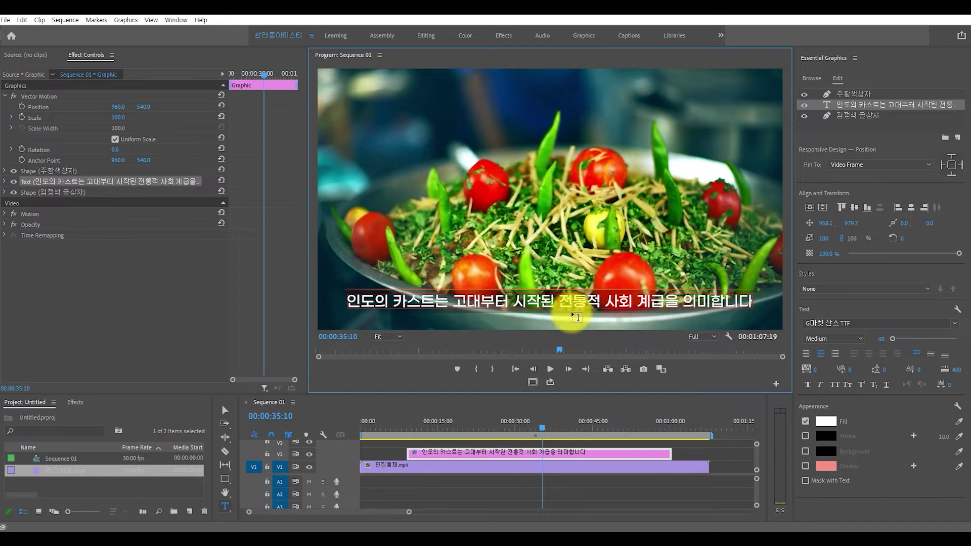
{"action": "key", "text": "Escape"}
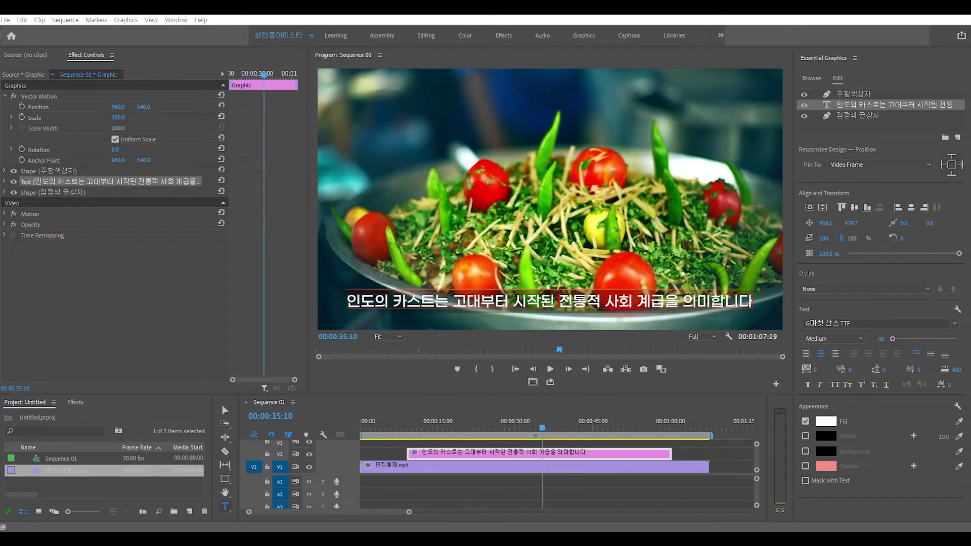
Reorder the graphic's layers so the caption's text layer sits above 주황색상자 and 검정색 글상자
{"action": "left_click", "coordinate": [893, 115]}
{"action": "left_click", "coordinate": [893, 104]}
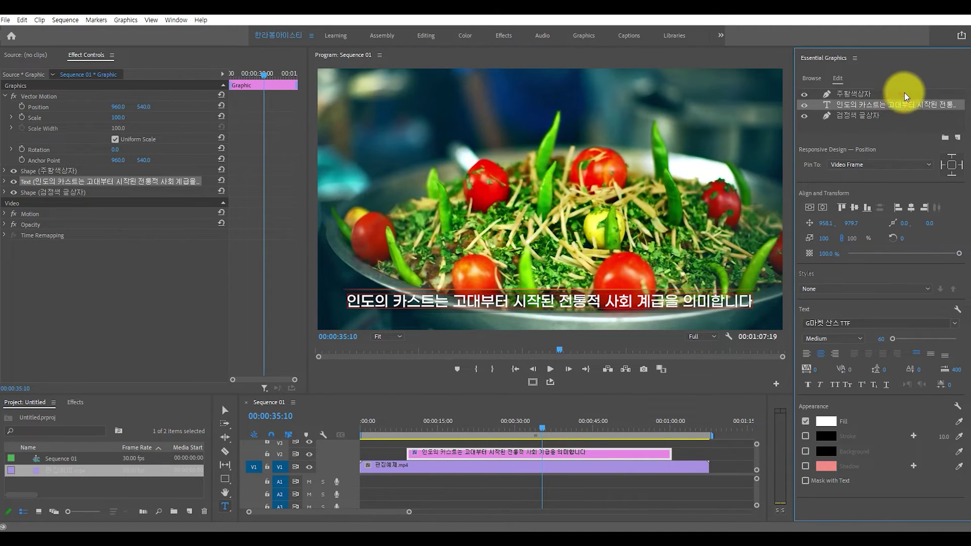
{"action": "left_click", "coordinate": [903, 94]}
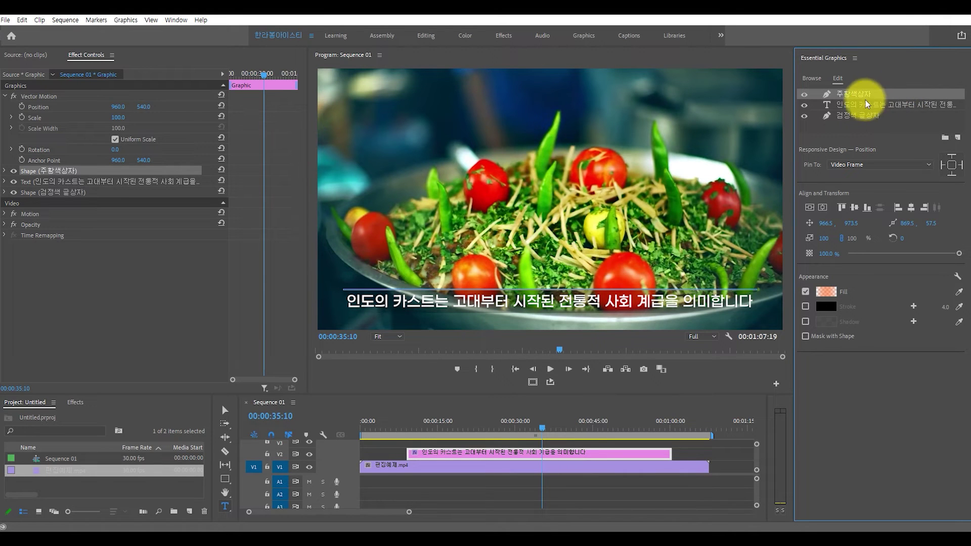
{"action": "left_click_drag", "start_coordinate": [856, 104], "coordinate": [885, 104]}
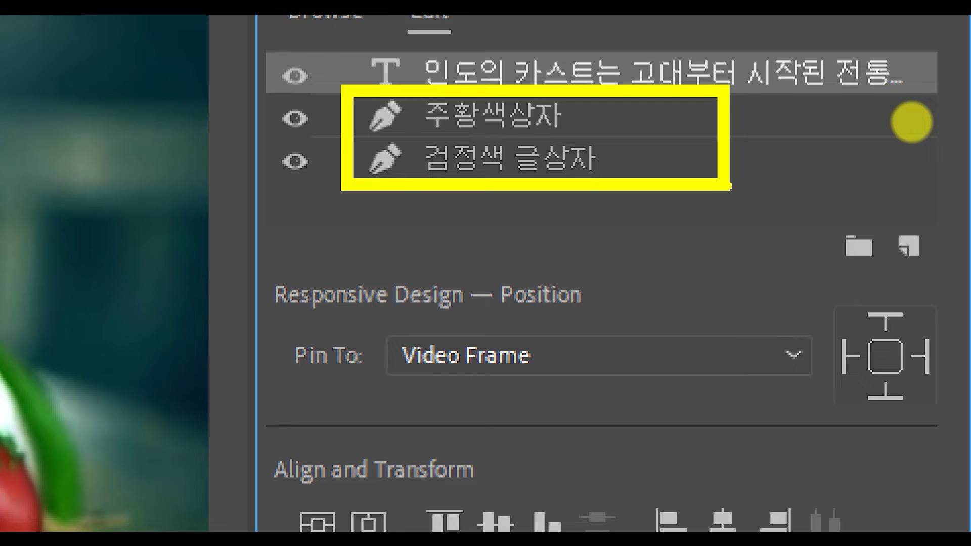
Pin the 주황색상자 layer to the top edge of the 검정색 글상자 layer
{"action": "left_click", "coordinate": [912, 122]}
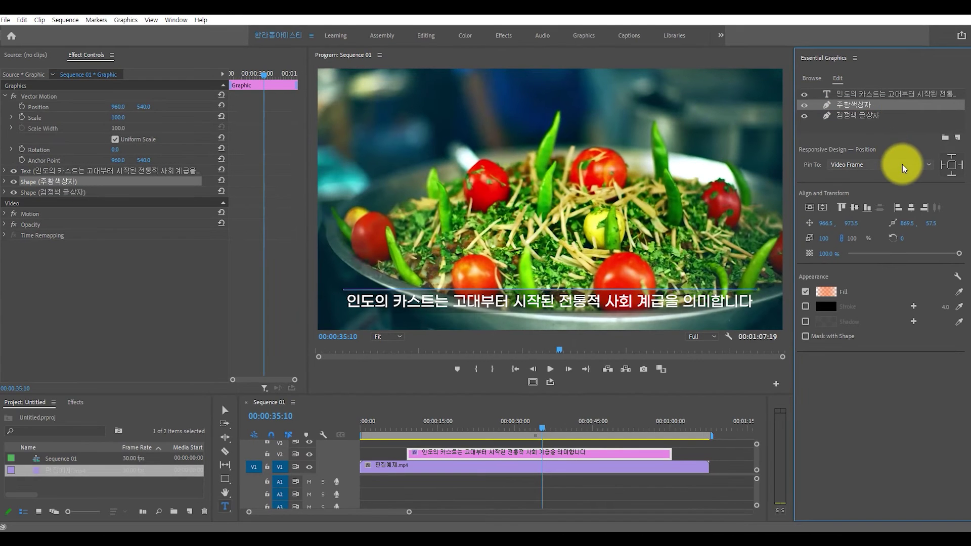
{"action": "left_click", "coordinate": [849, 214]}
{"action": "left_click", "coordinate": [798, 209]}
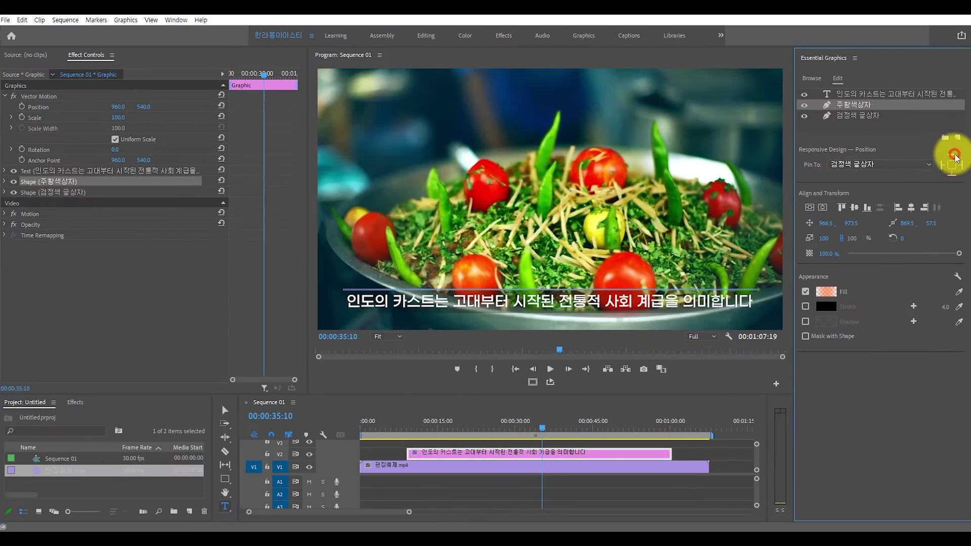
{"action": "left_click", "coordinate": [954, 154]}
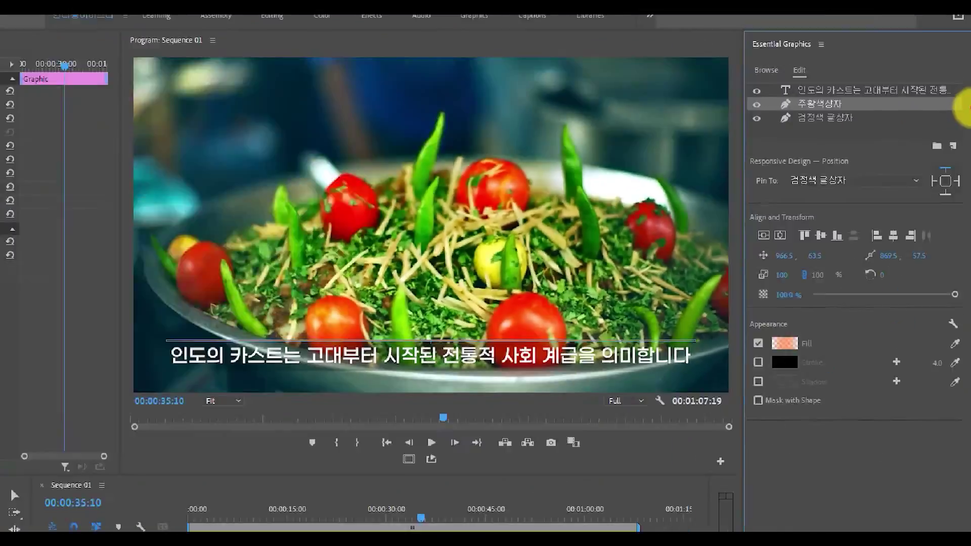
Bottom-align the caption text and pin the 검정색 글상자 layer to the top and bottom edges of the text layer
{"action": "left_click", "coordinate": [913, 94]}
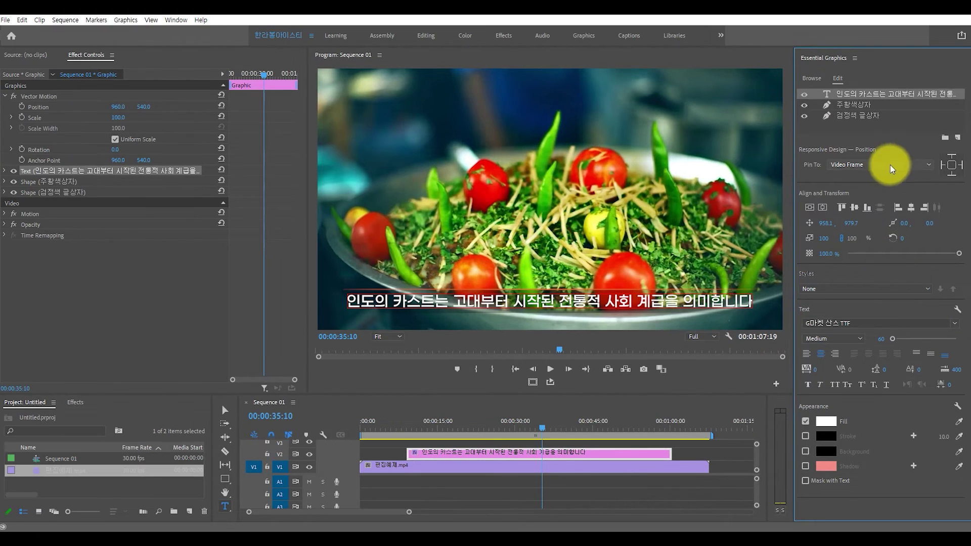
{"action": "left_click", "coordinate": [880, 116]}
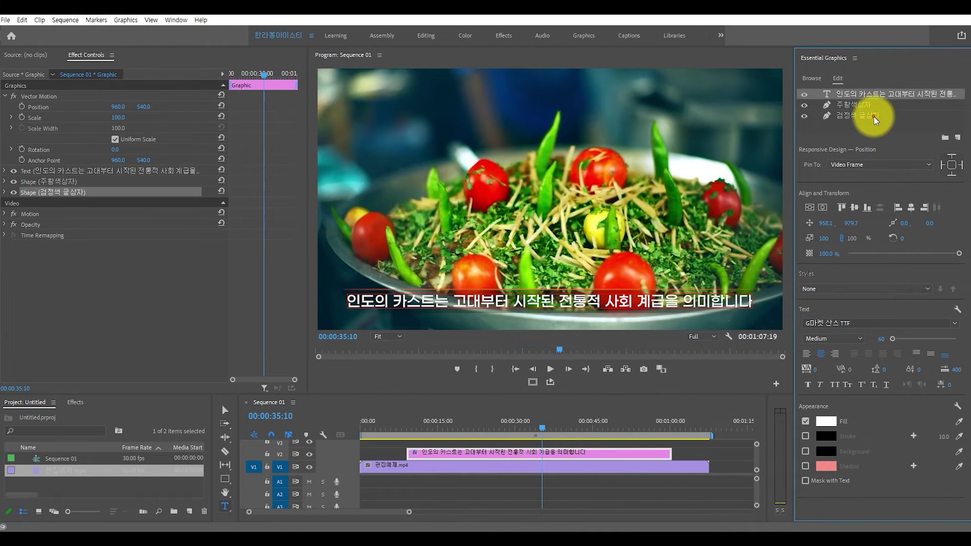
{"action": "left_click", "coordinate": [888, 167]}
{"action": "left_click", "coordinate": [878, 184]}
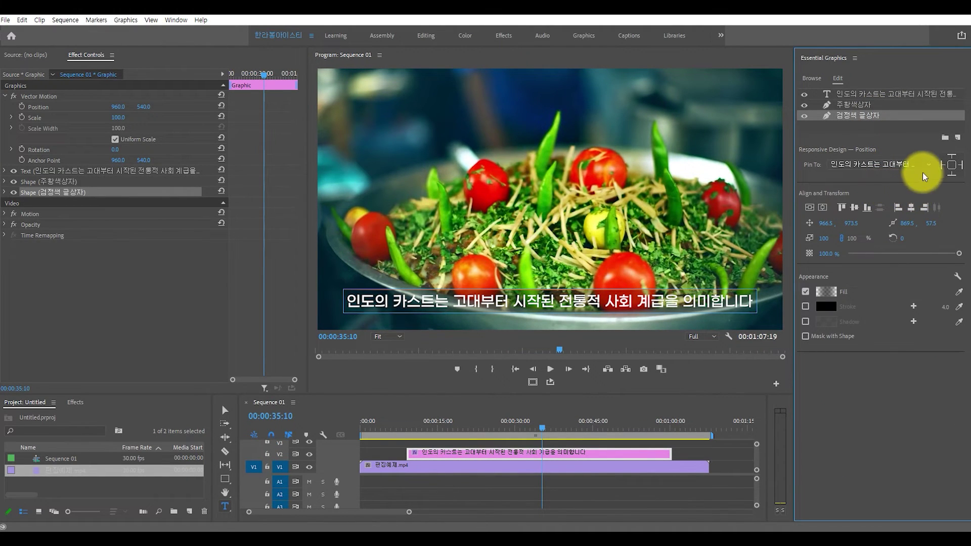
{"action": "left_click", "coordinate": [953, 172]}
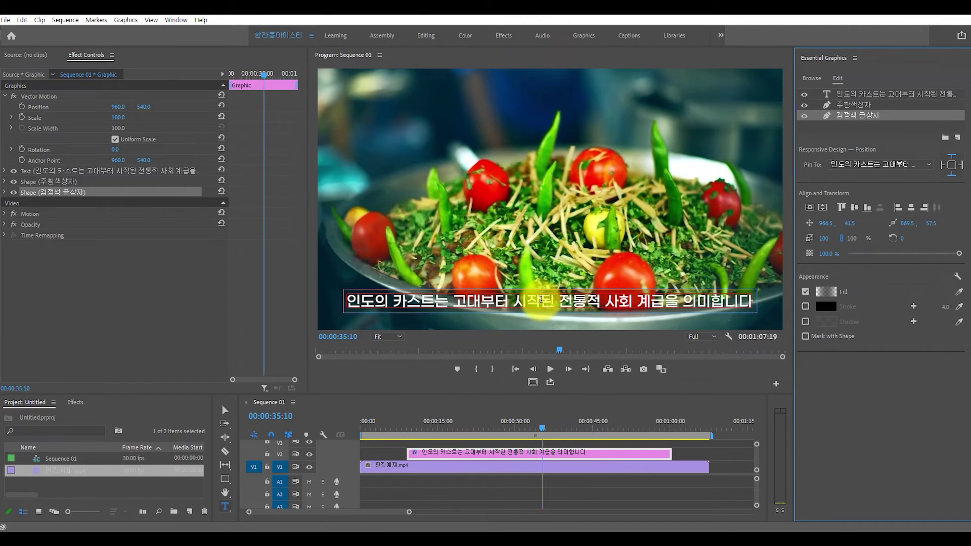
Try adding a line break and the characters ㅇㄶㅇㄶ after 시작 in the caption to test the pinned shapes
{"action": "left_click", "coordinate": [552, 304]}
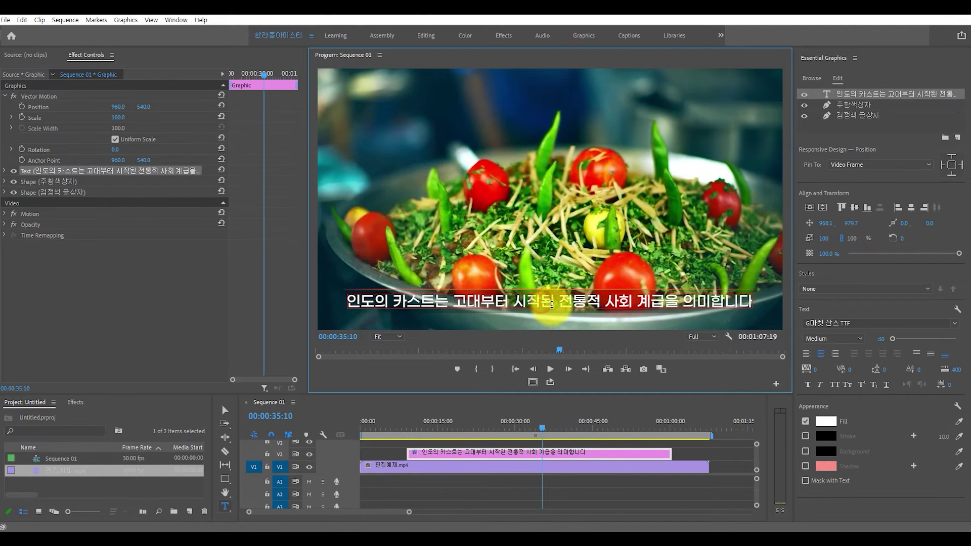
{"action": "key", "text": "Return"}
{"action": "type", "text": "ㅇㄶㅇㄶㅇ"}
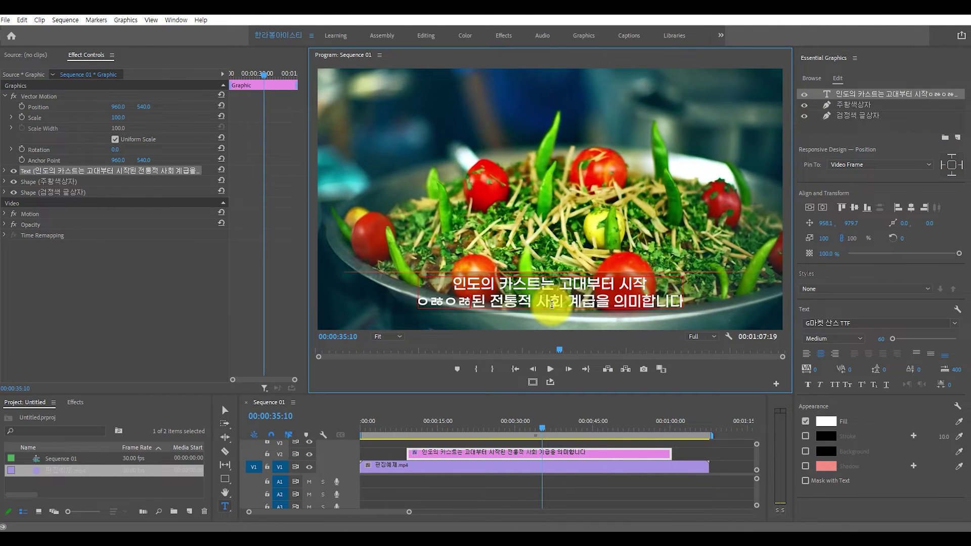
{"action": "key", "text": "Return"}
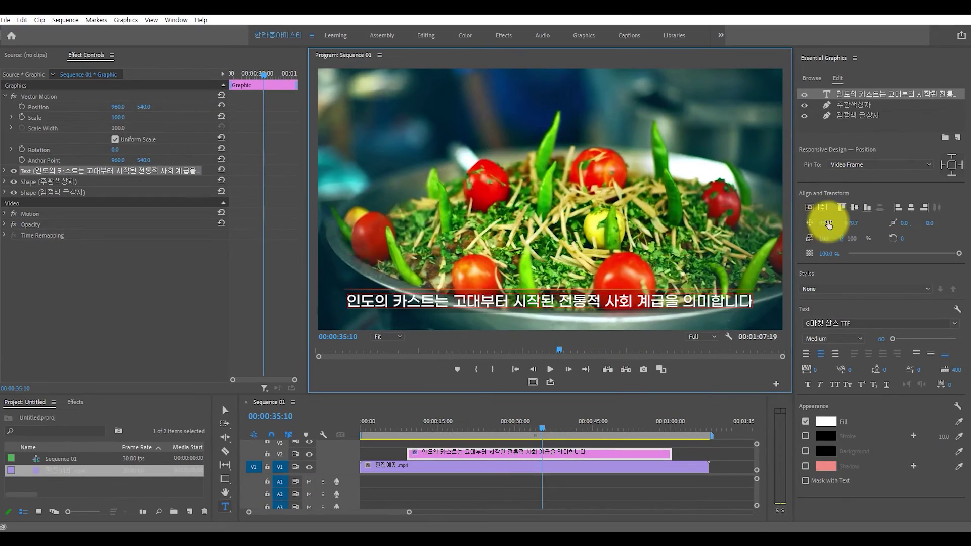
Review the pin settings of the 주황색상자 and 검정색 글상자 layers
{"action": "left_click", "coordinate": [860, 104]}
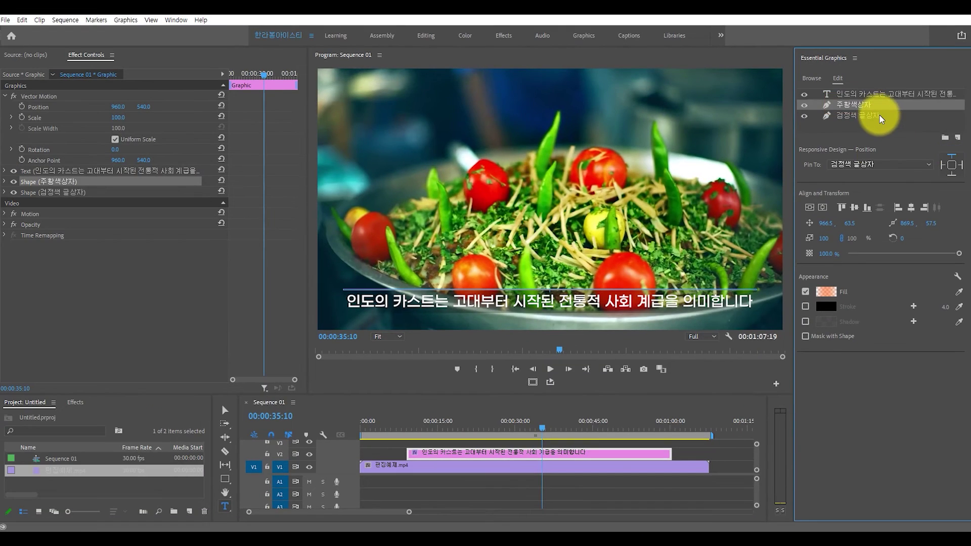
{"action": "left_click", "coordinate": [789, 117]}
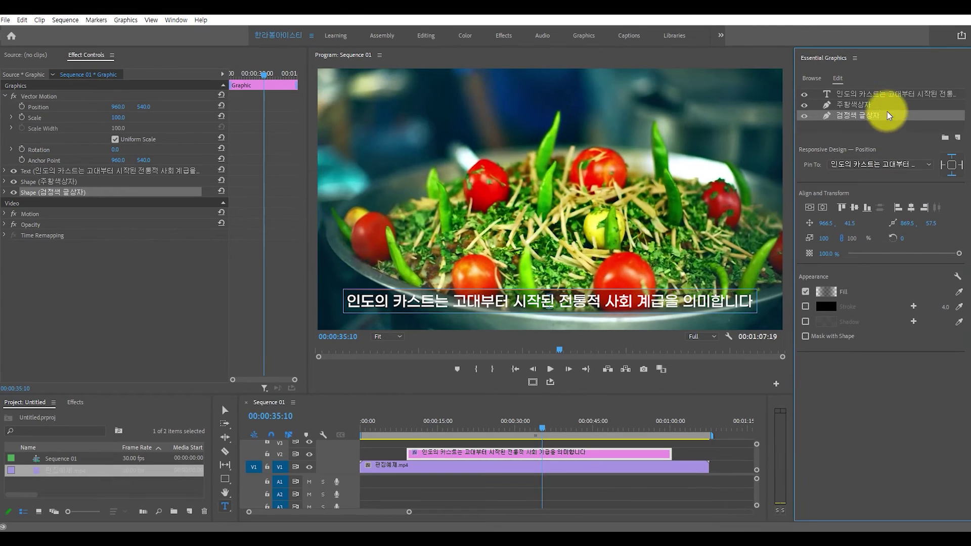
{"action": "left_click", "coordinate": [808, 57]}
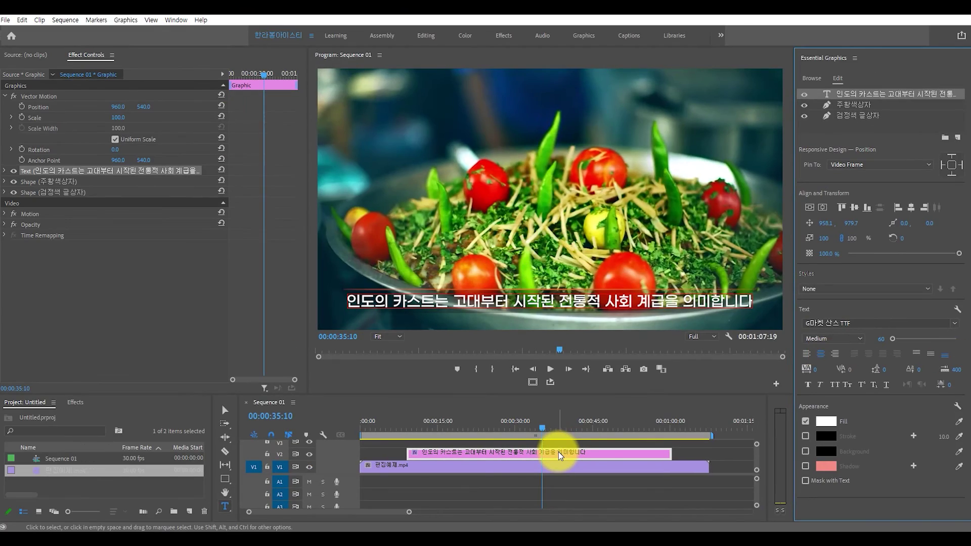
Export the caption graphic as a Motion Graphics template named 다큐 자막상자 to the Local Templates Folder
{"action": "right_click", "coordinate": [558, 451]}
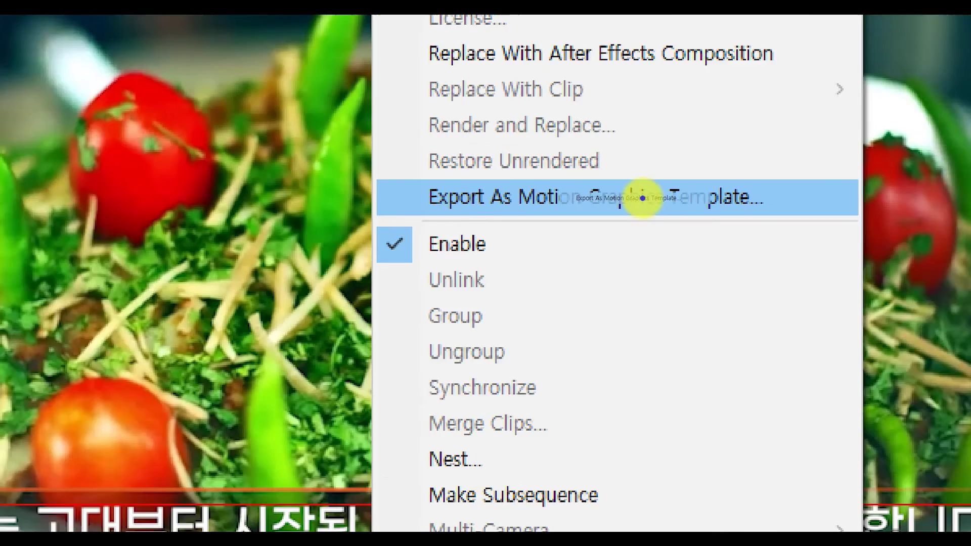
{"action": "left_click", "coordinate": [643, 197]}
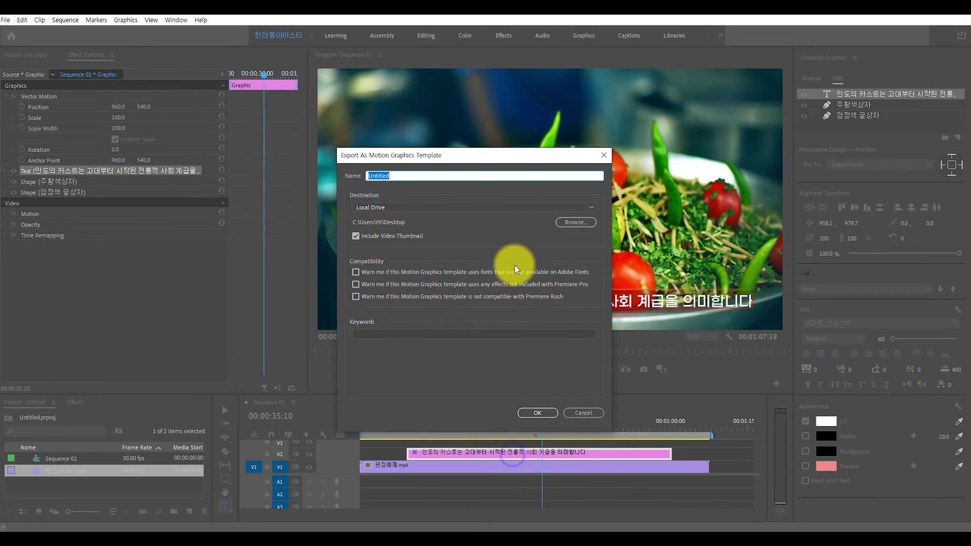
{"action": "left_click", "coordinate": [511, 177]}
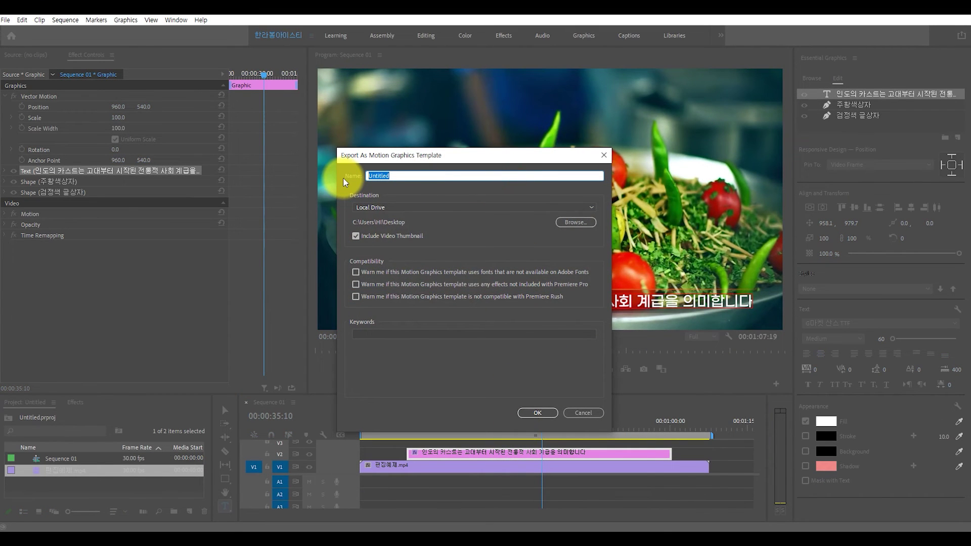
{"action": "type", "text": "ekz"}
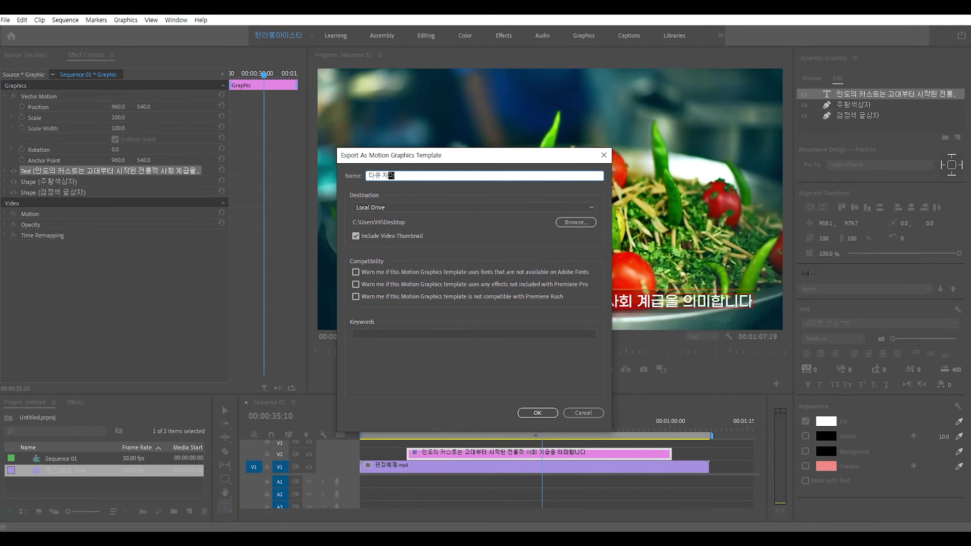
{"action": "left_click", "coordinate": [387, 206]}
{"action": "left_click", "coordinate": [390, 217]}
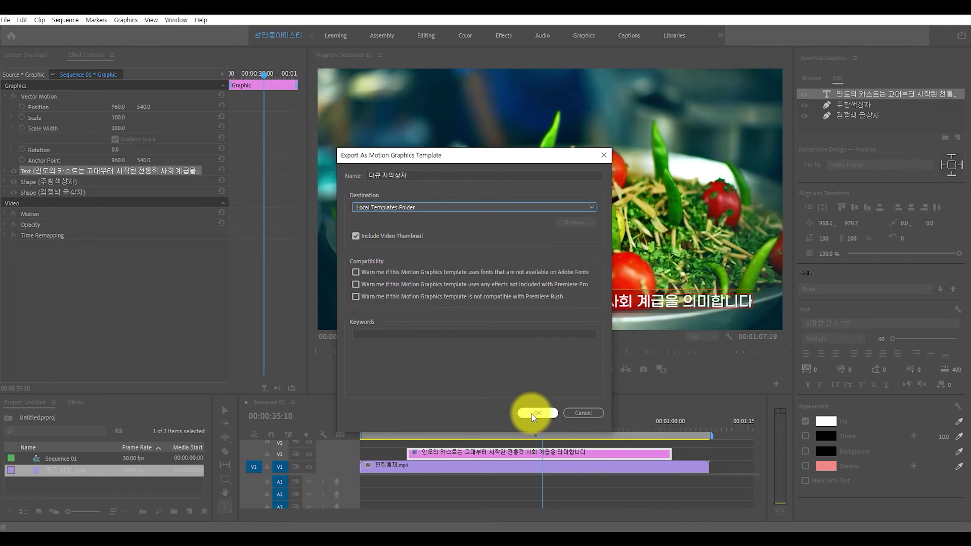
{"action": "left_click", "coordinate": [532, 415]}
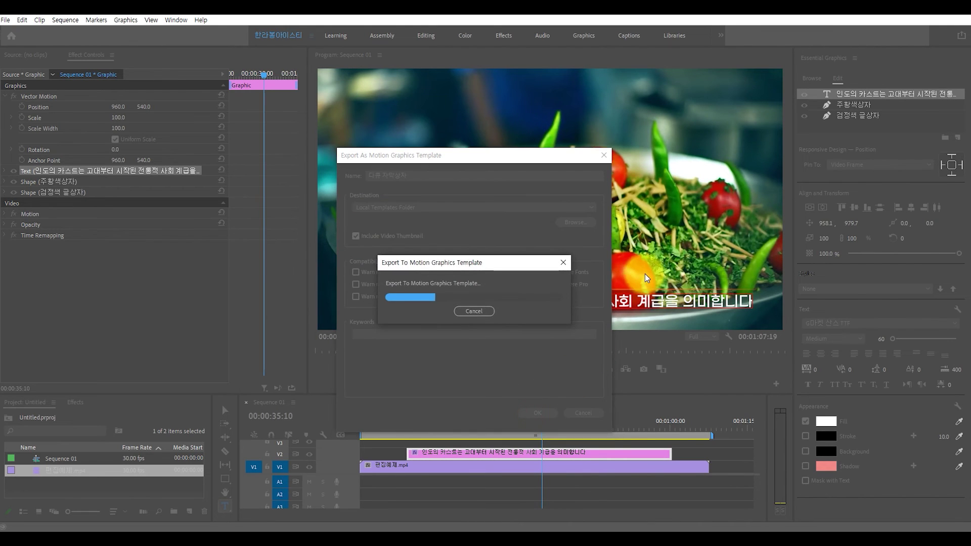
Delete the caption graphic from the timeline and move the playhead to 00:00:09:11
{"action": "left_click", "coordinate": [509, 450]}
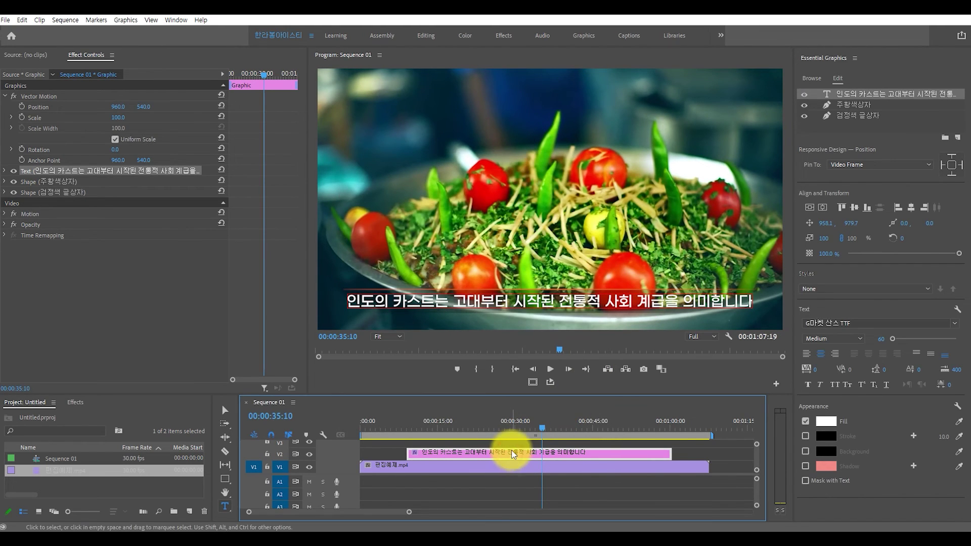
{"action": "key", "text": "Delete"}
{"action": "left_click", "coordinate": [464, 426]}
{"action": "left_click_drag", "start_coordinate": [454, 428], "coordinate": [407, 428]}
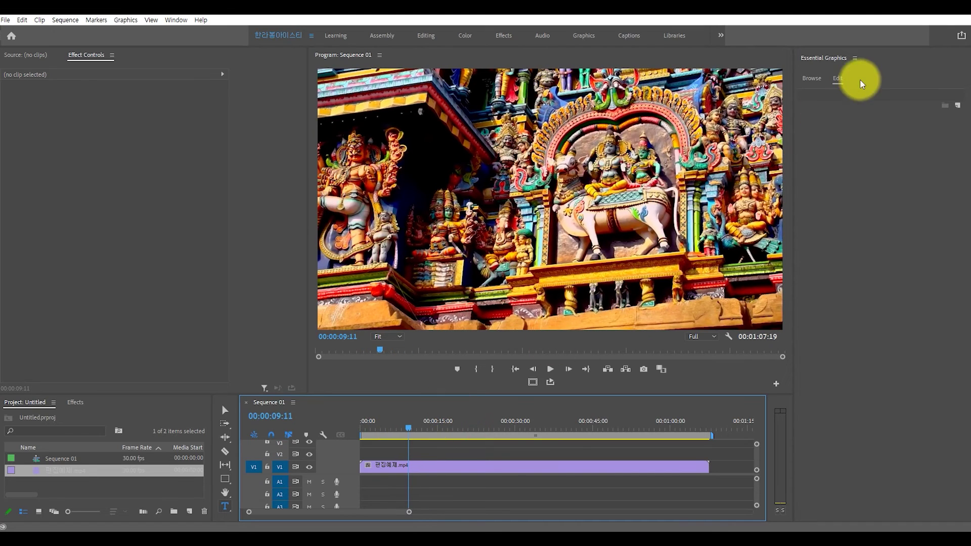
Search the saved graphics templates for 다큐
{"action": "left_click", "coordinate": [827, 69]}
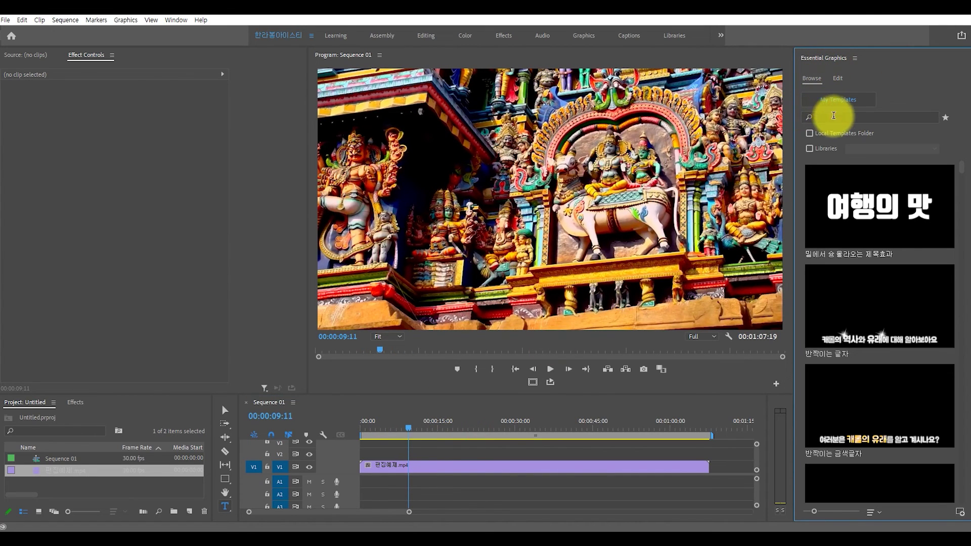
{"action": "left_click", "coordinate": [838, 119]}
{"action": "type", "text": "다큐"}
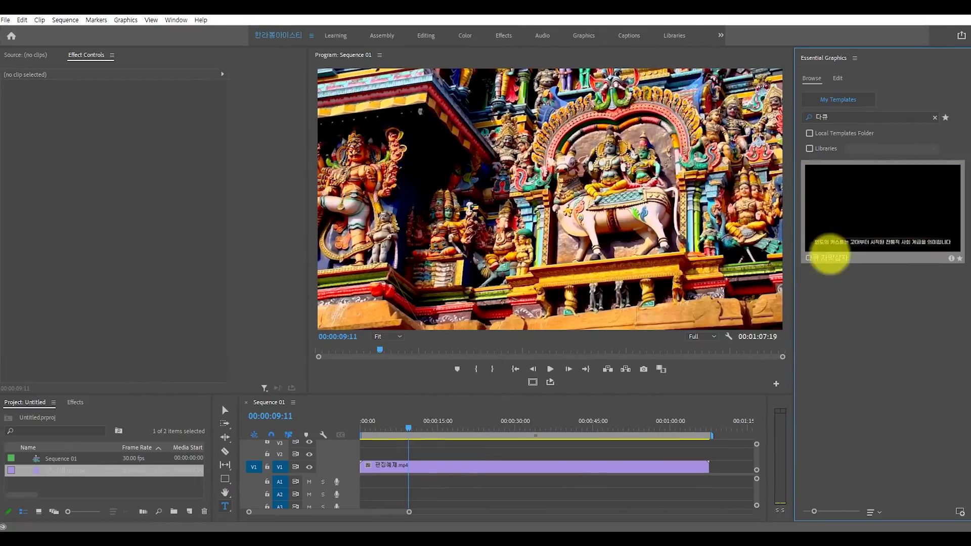
Place the 다큐 자막상자 template on track V2 and replace its caption text with ㄴㄹㄴㅇㄹㄴㅇㄹ
{"action": "left_click_drag", "start_coordinate": [424, 430], "coordinate": [380, 452]}
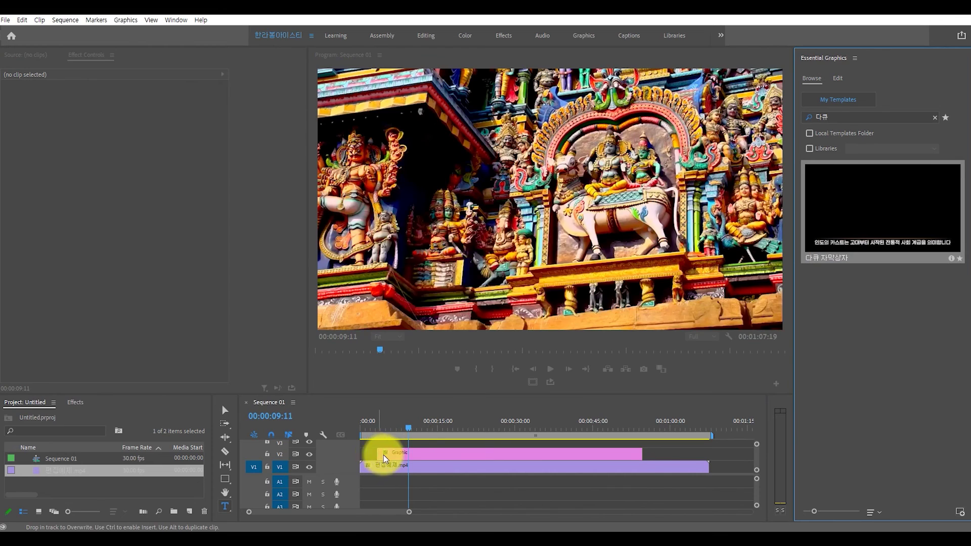
{"action": "double_click", "coordinate": [472, 301]}
{"action": "type", "text": "ㄴㄹㄴ 시작된 전통적 사회 계급을 의미합니다"}
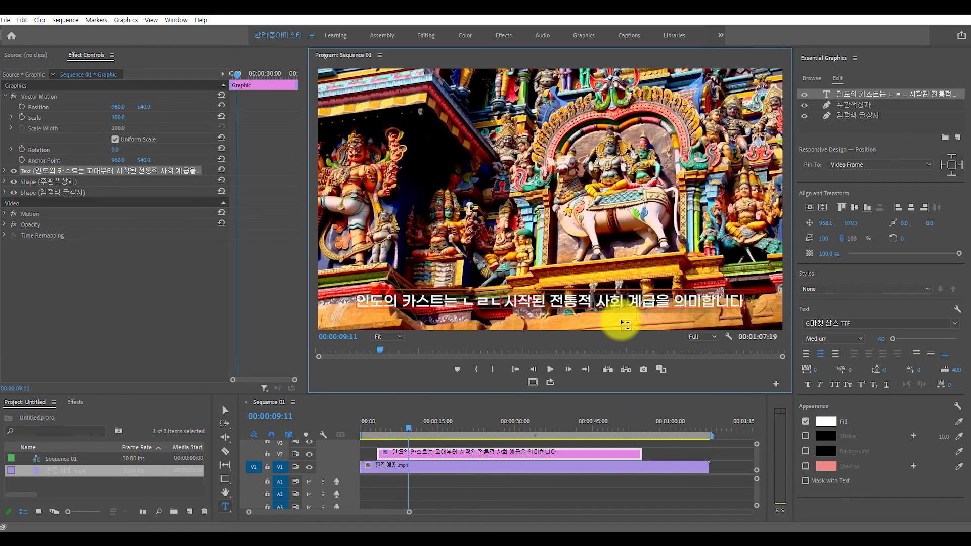
{"action": "key", "text": "ctrl+a"}
{"action": "type", "text": "ㄴㄹㄴㅇㄹㄴㅇㄹ"}
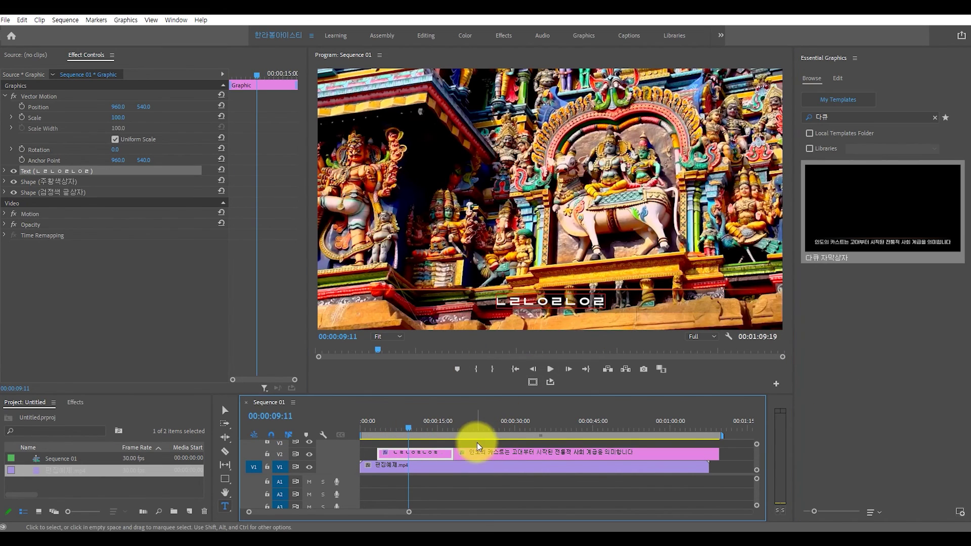
Delete the test caption graphics from track V2
{"action": "left_click", "coordinate": [429, 454], "text": "shift"}
{"action": "key", "text": "Delete"}
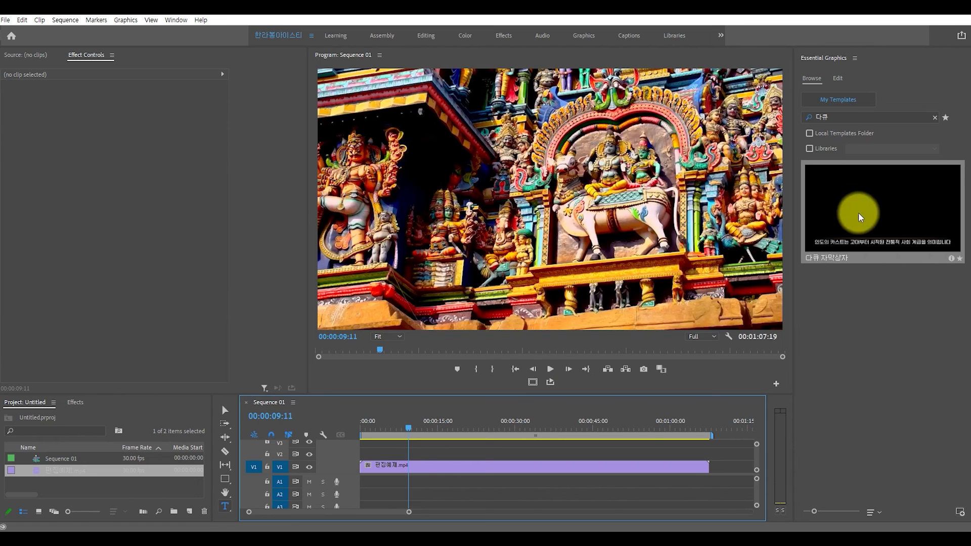
Place the 다큐 자막상자 template on track V2 near the sequence start and extend it to the end of the video clip
{"action": "left_click_drag", "start_coordinate": [858, 212], "coordinate": [371, 460]}
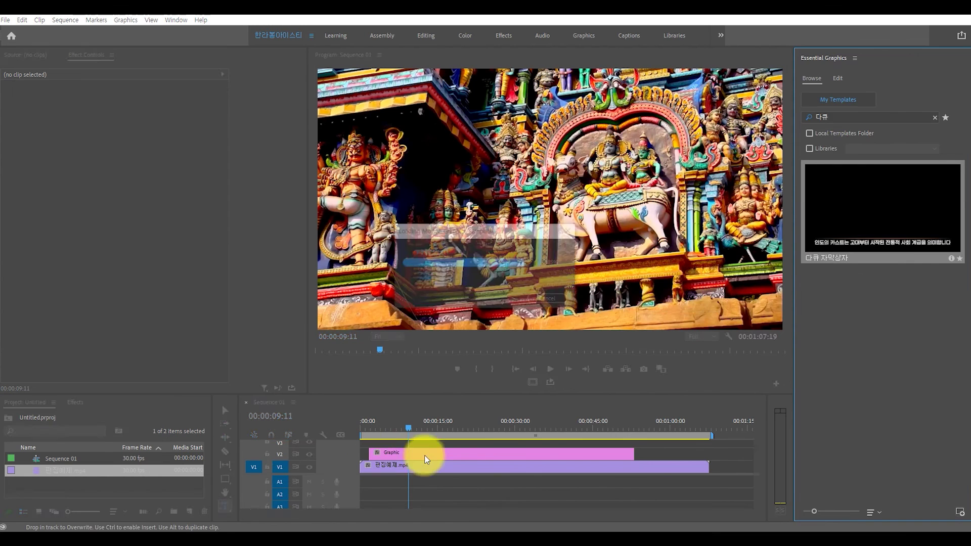
{"action": "left_click_drag", "start_coordinate": [633, 453], "coordinate": [704, 458]}
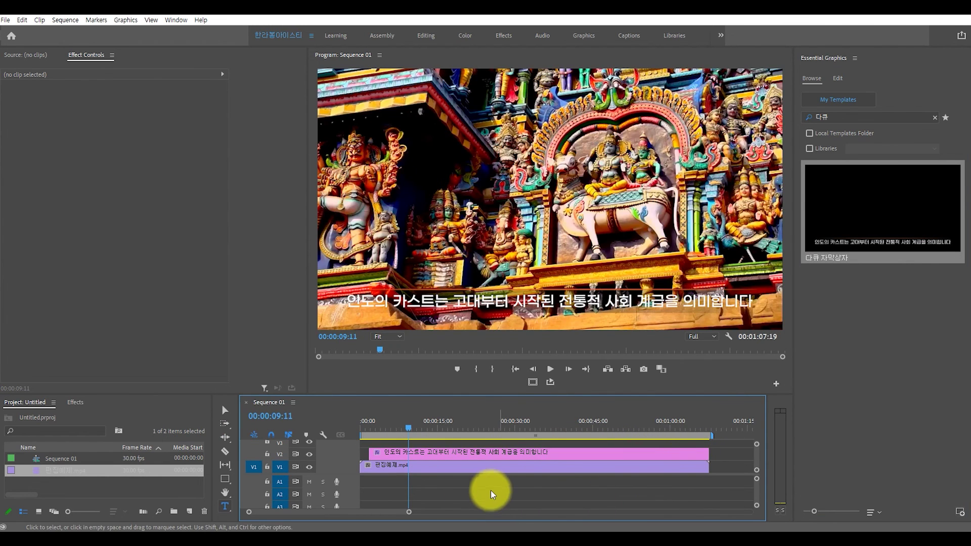